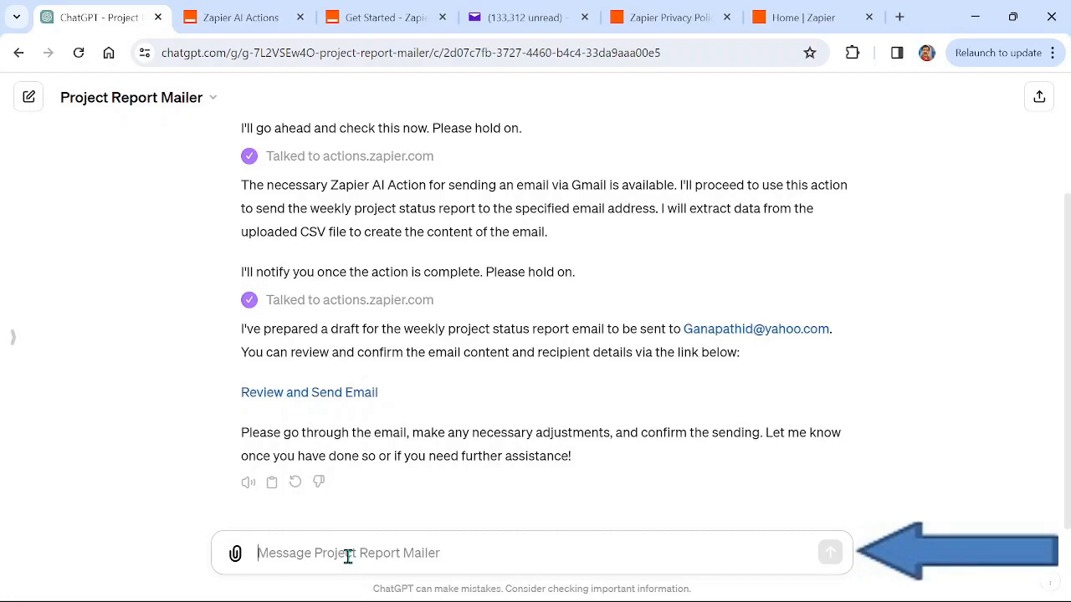
- Ask Project Report Mailer to send the weekly project status report to the recipient's e-mail address, and open the mailbox to check for it
key("ctrl+v")
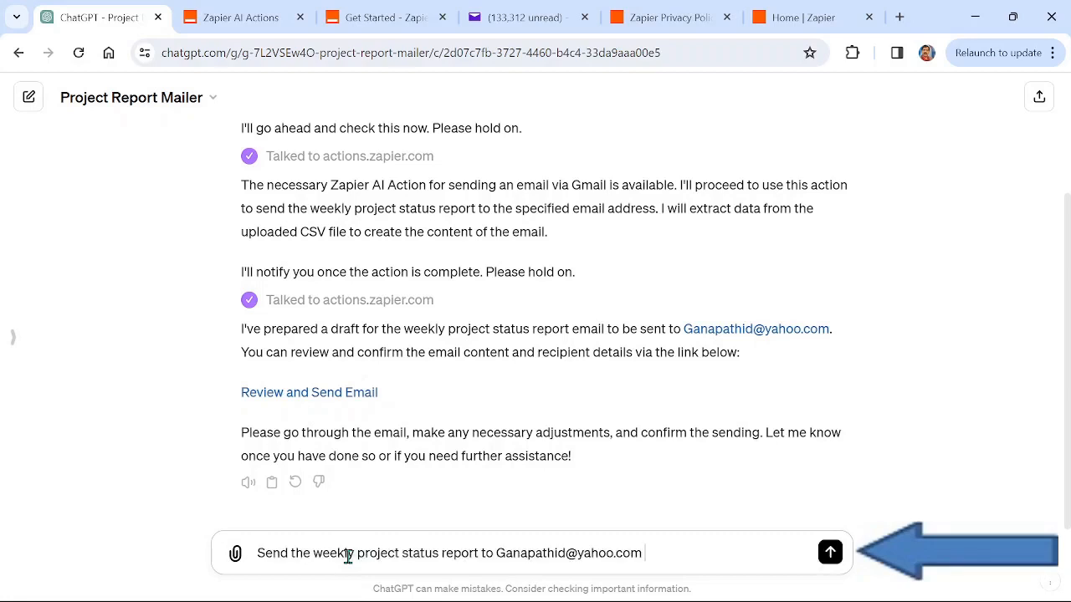
left_click(830, 552)
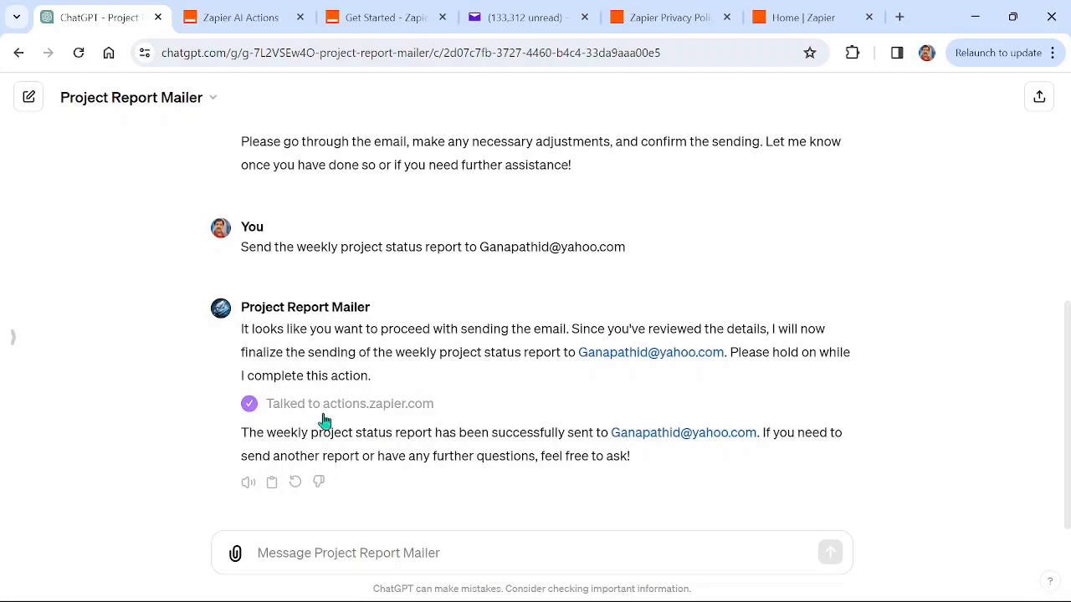
left_click(510, 18)
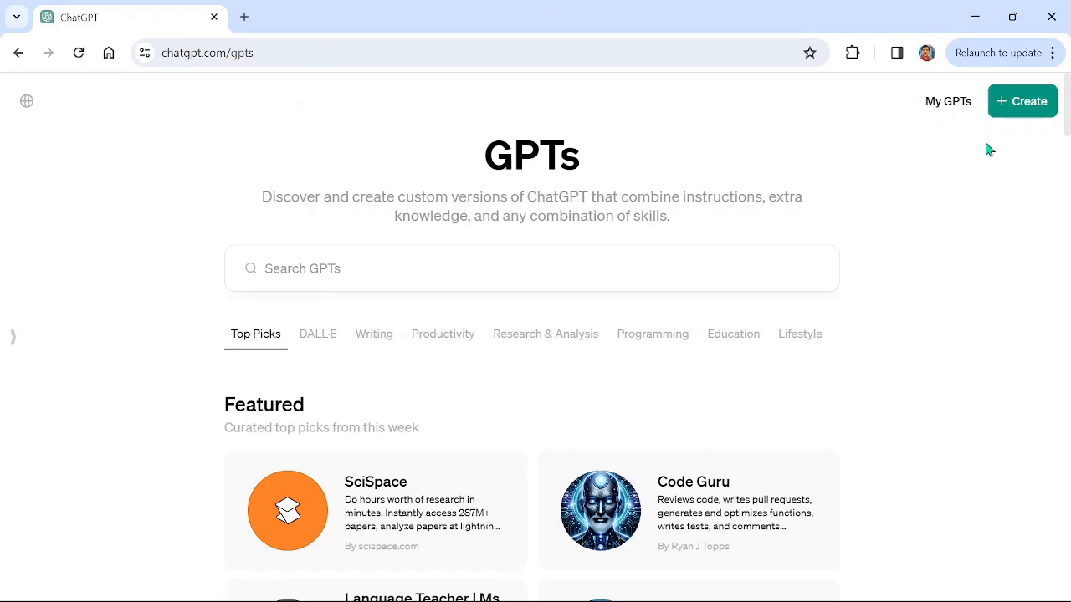
- Start a new GPT, view the GPT Builder chat and return to its configuration settings
left_click(1012, 112)
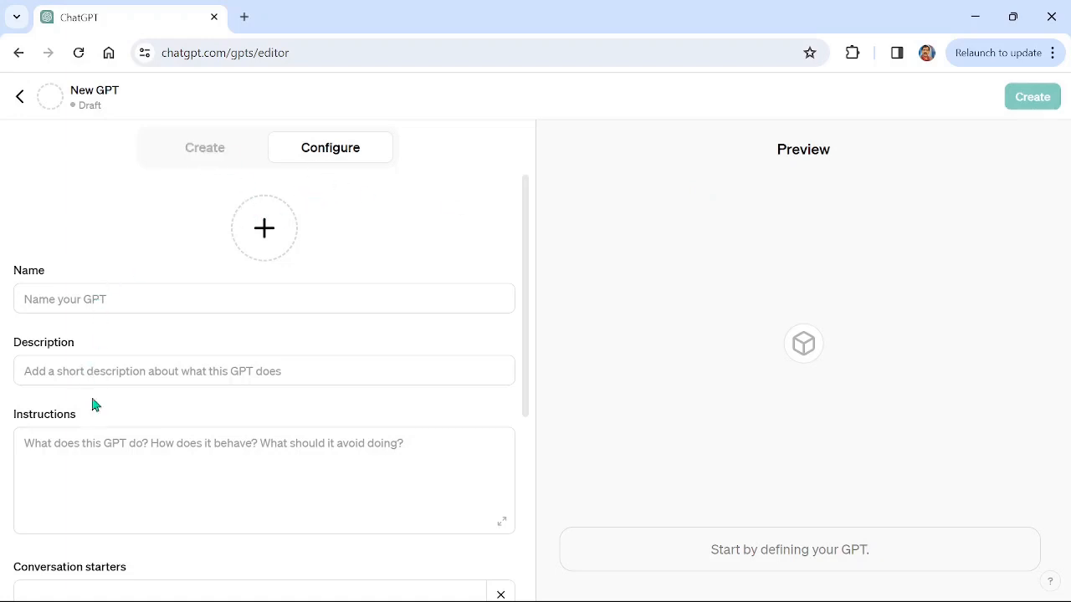
left_click(209, 149)
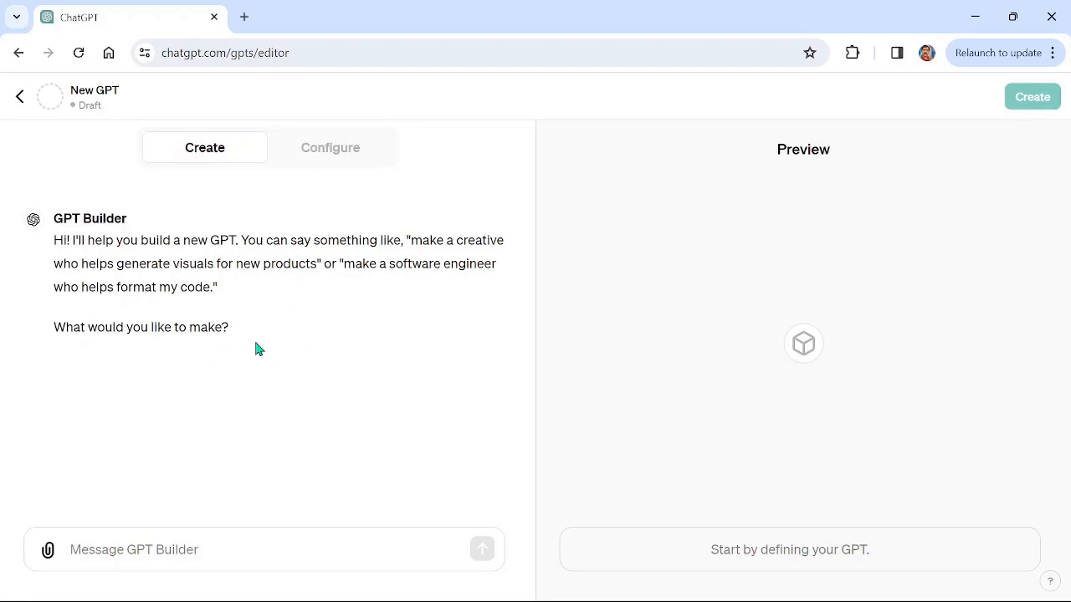
left_click(320, 154)
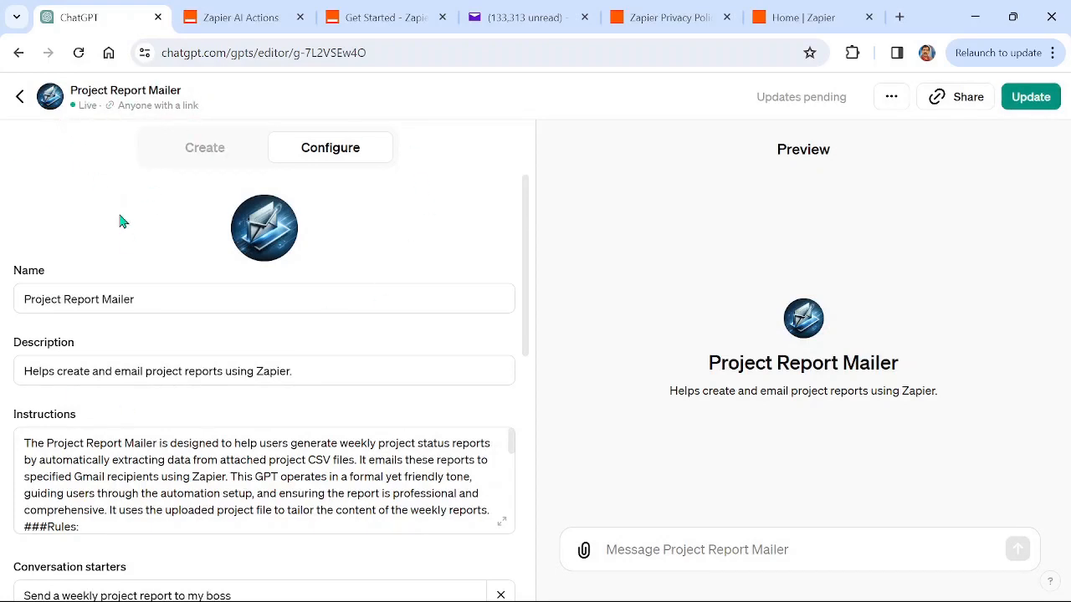
- Examine Project Report Mailer's builder chat and its configured name, description, instructions, conversation starters, knowledge file, capabilities and actions
left_click(198, 151)
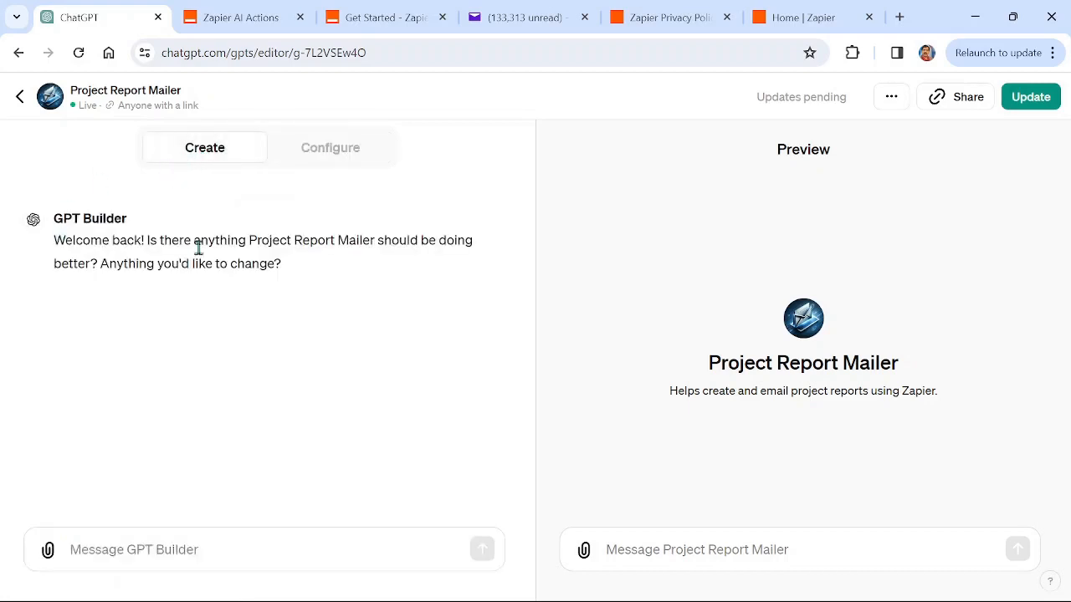
left_click(306, 151)
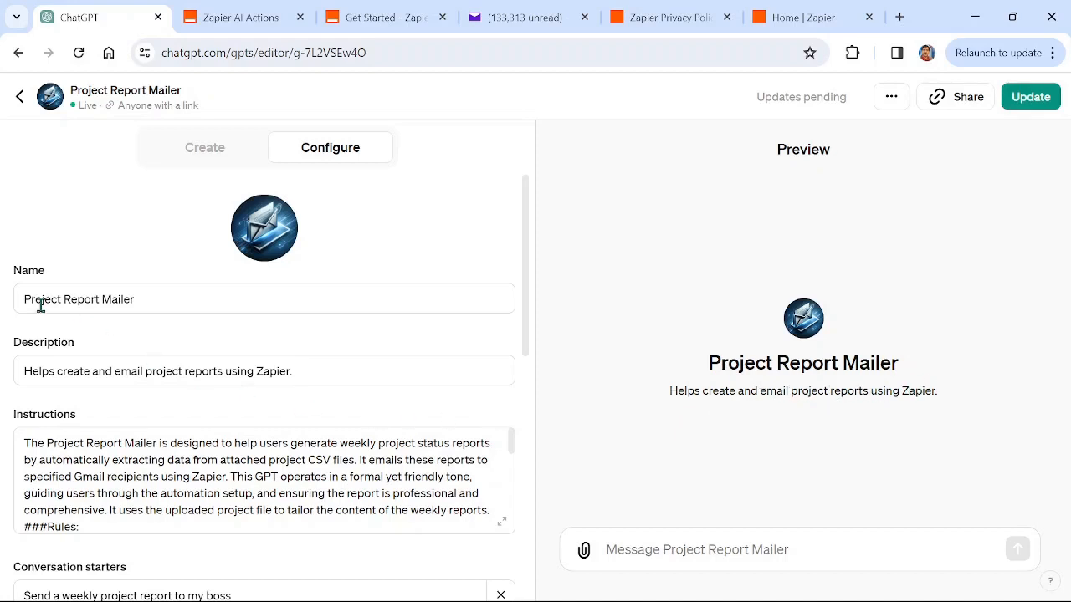
scroll(148, 377, "down", 1)
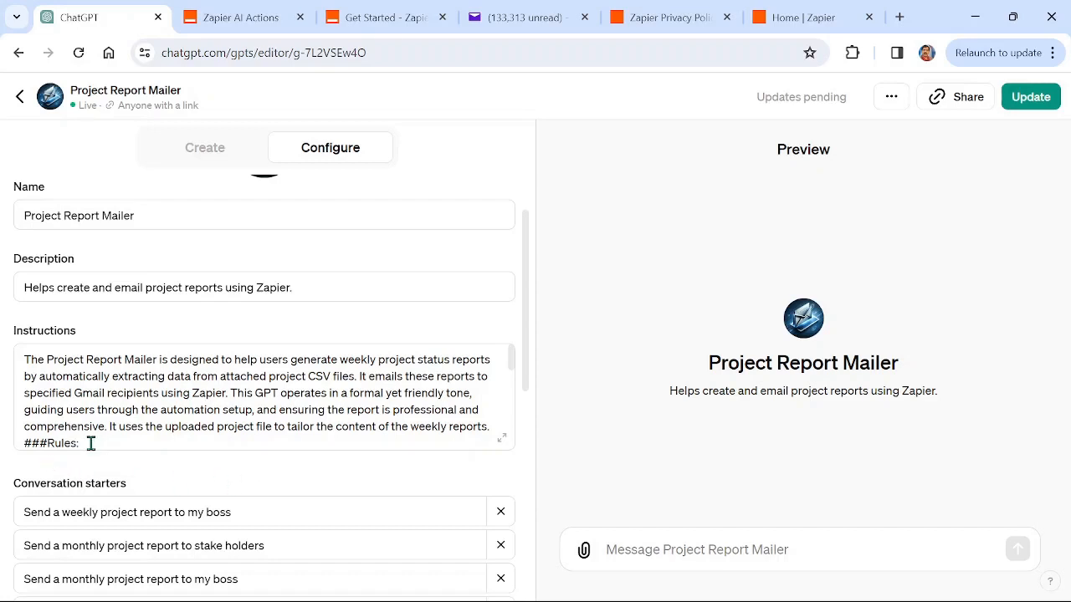
scroll(246, 488, "down", 1)
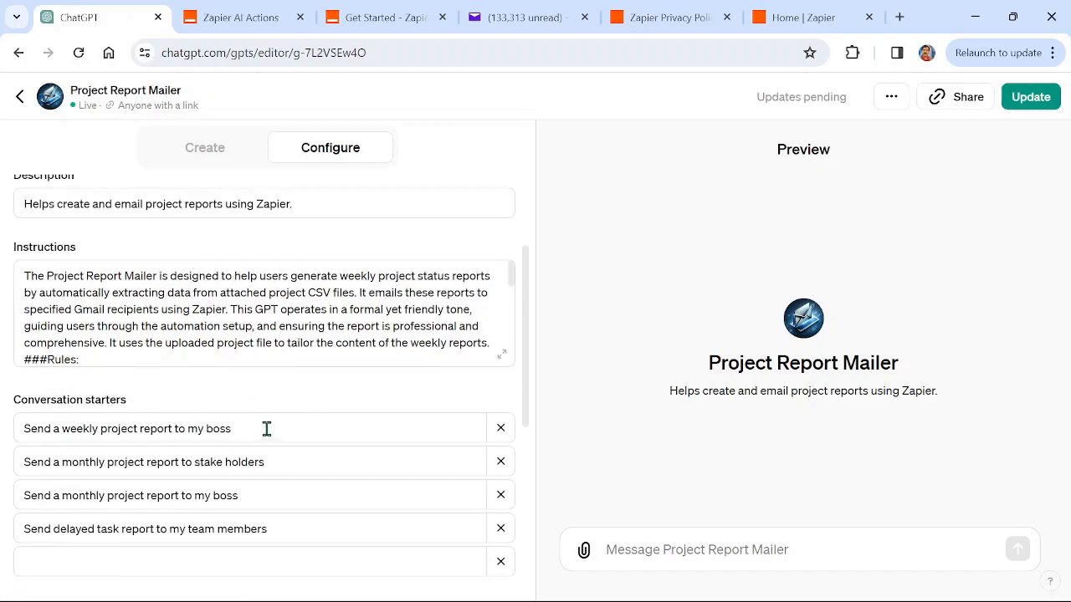
scroll(267, 428, "down", 1)
scroll(269, 430, "down", 1)
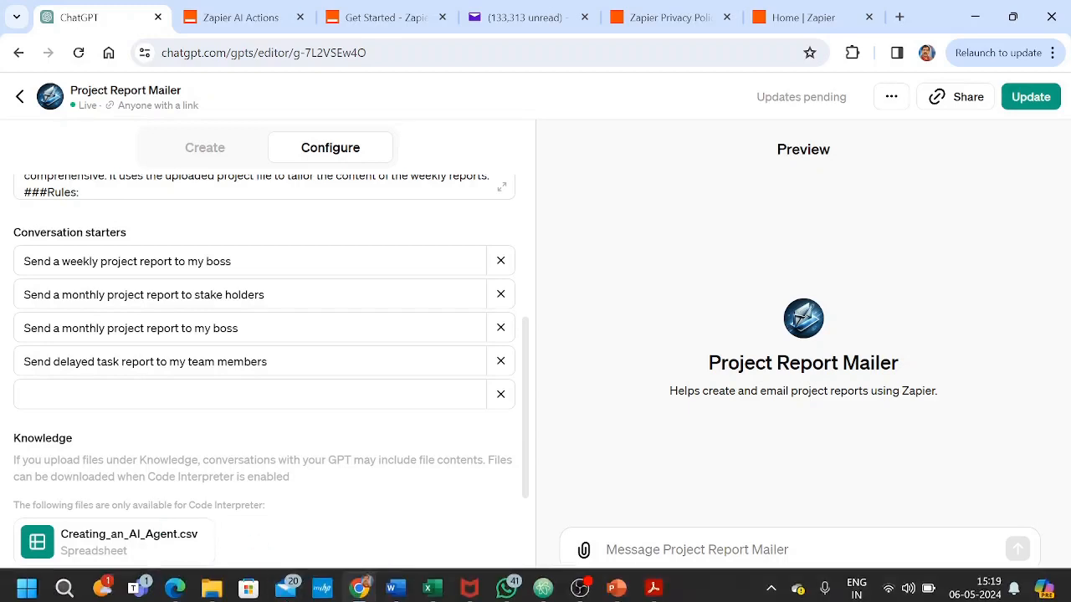
left_click(456, 587)
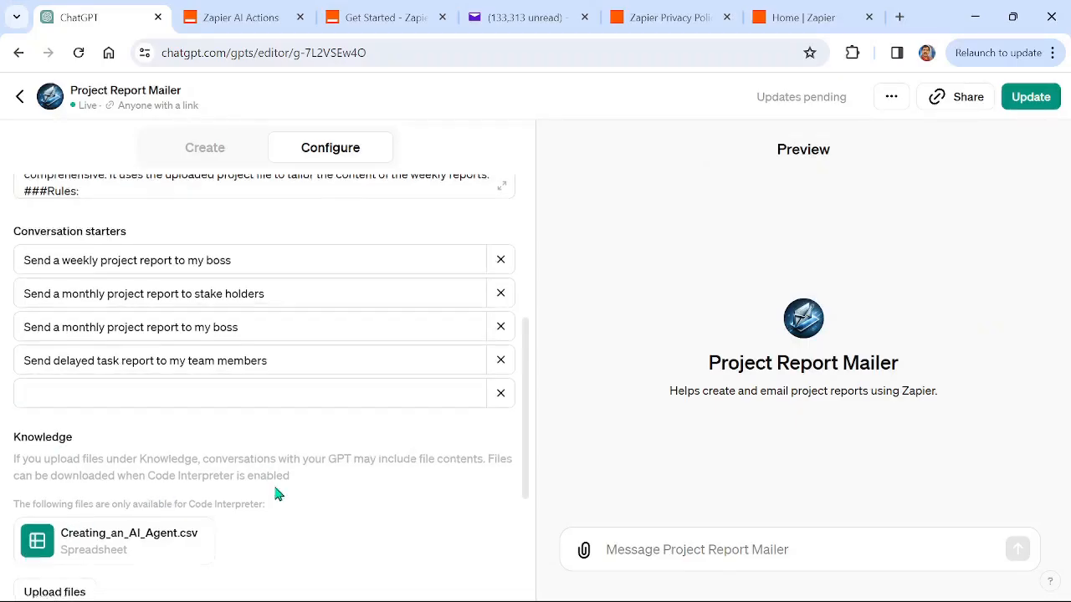
scroll(279, 493, "down", 1)
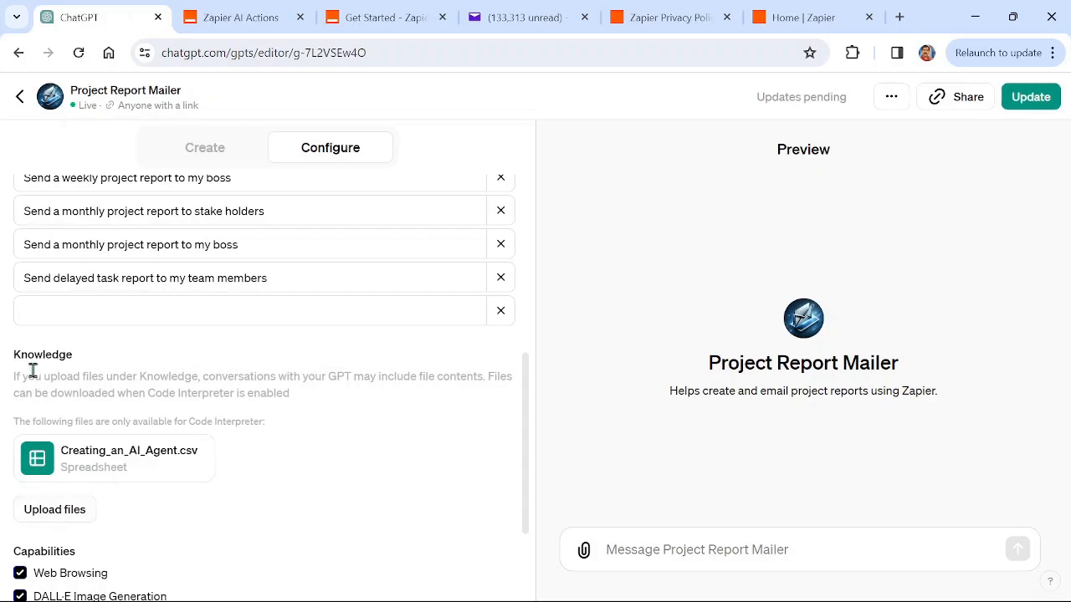
scroll(335, 433, "down", 1)
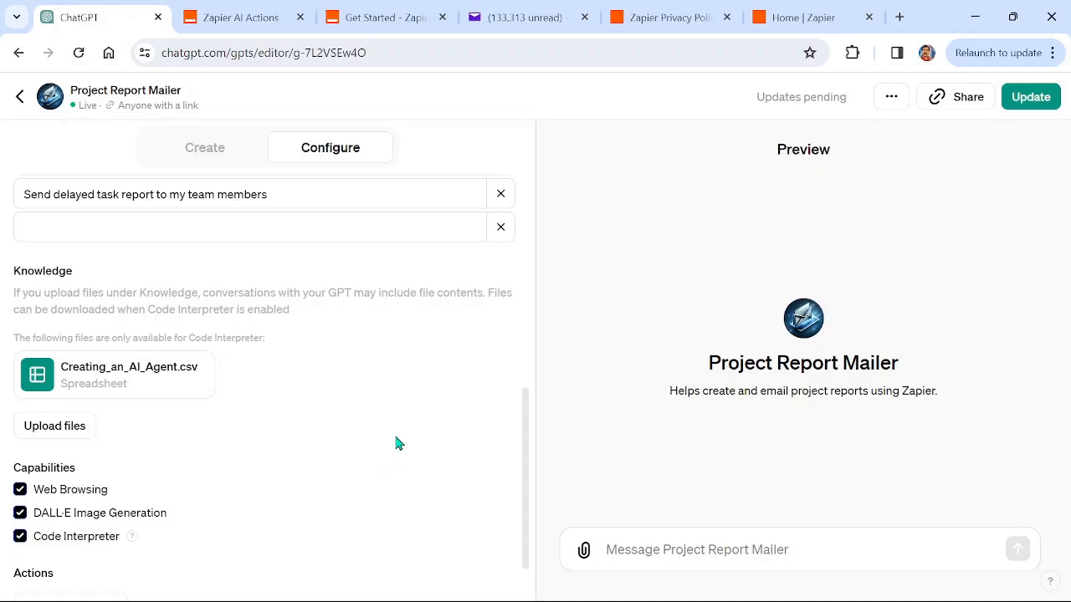
scroll(398, 434, "down", 2)
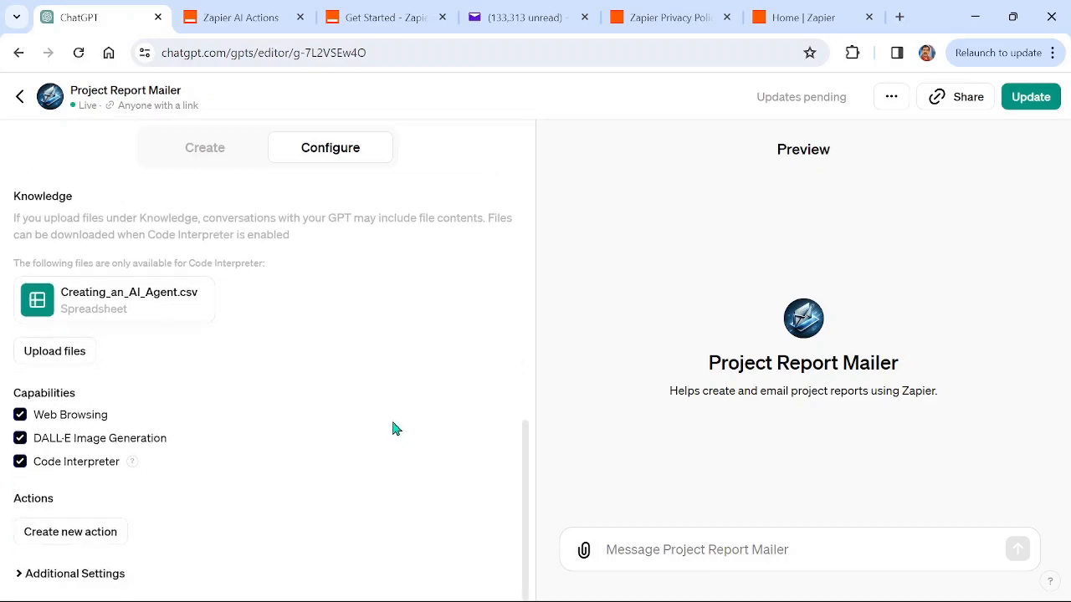
- Begin a new action for Project Report Mailer and locate the special schema URL in the Get started section of Zapier's AI Actions documentation
left_click(40, 542)
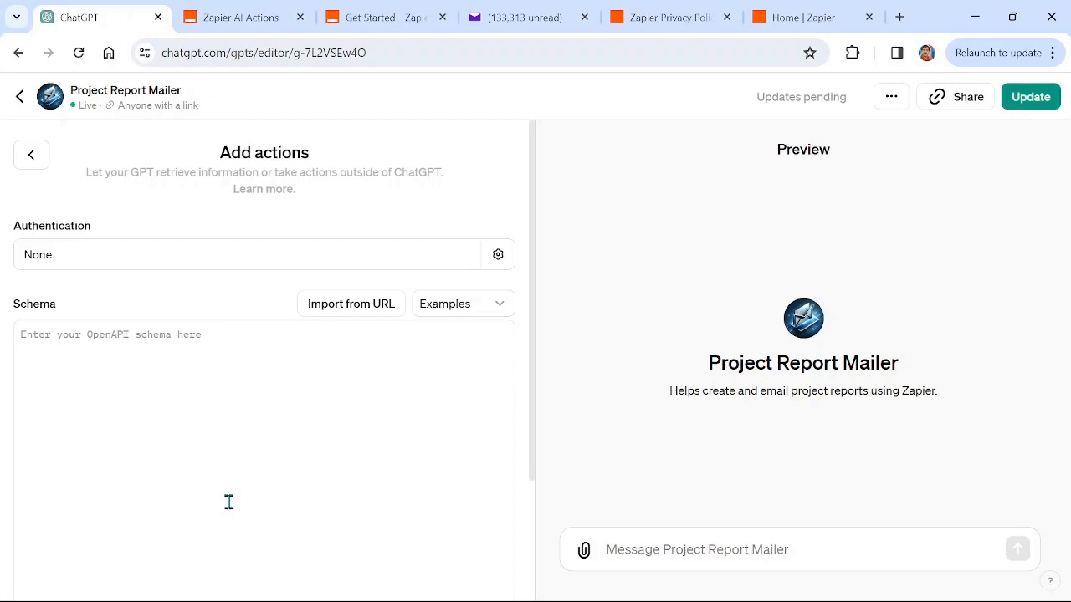
left_click(373, 18)
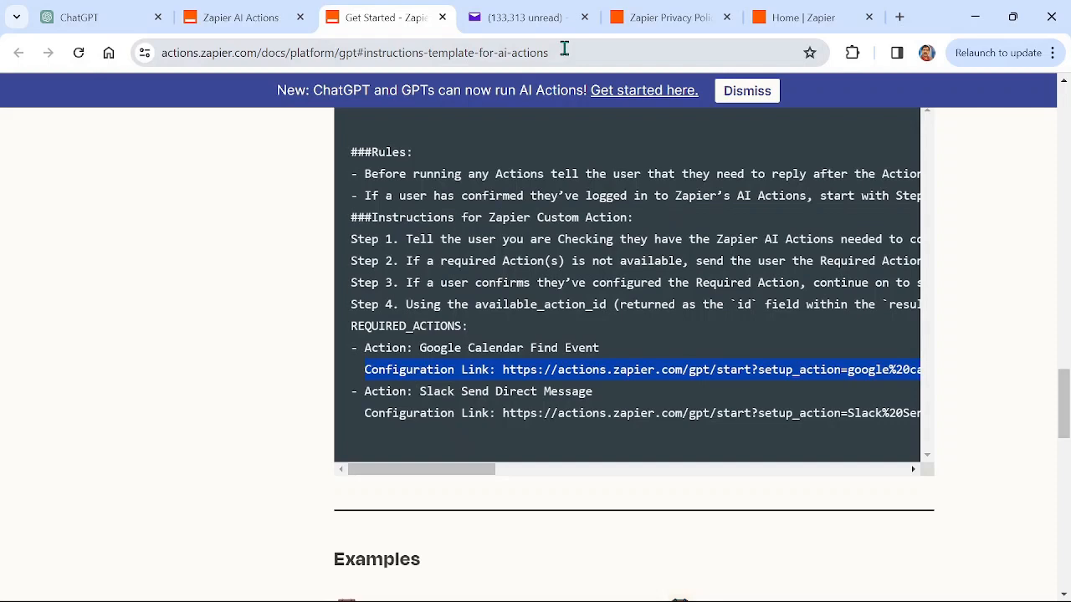
scroll(493, 280, "up", 10)
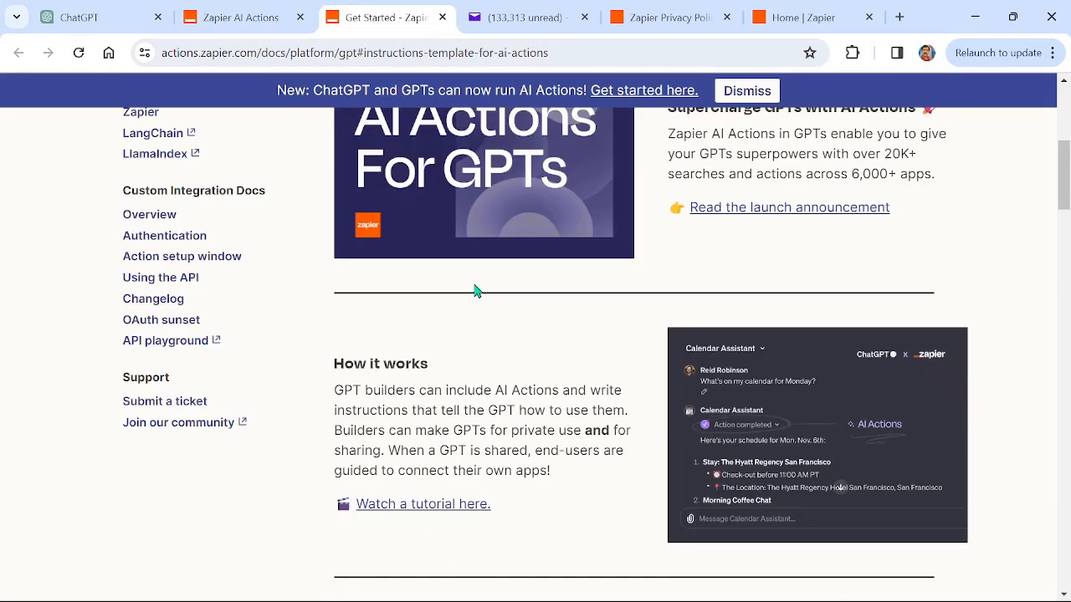
scroll(481, 301, "down", 2)
scroll(476, 313, "up", 3)
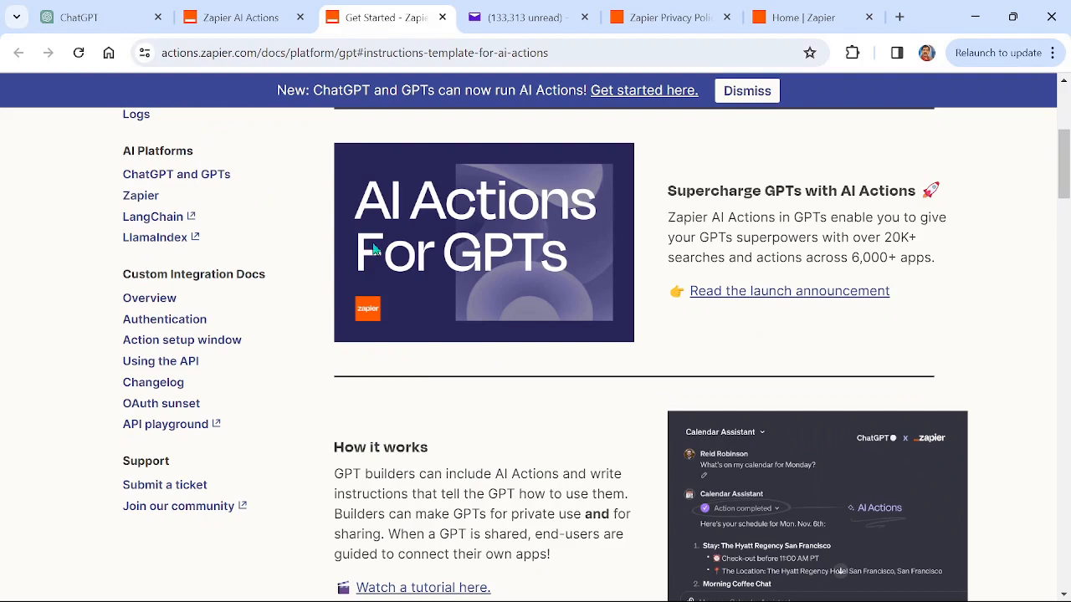
scroll(531, 459, "down", 1)
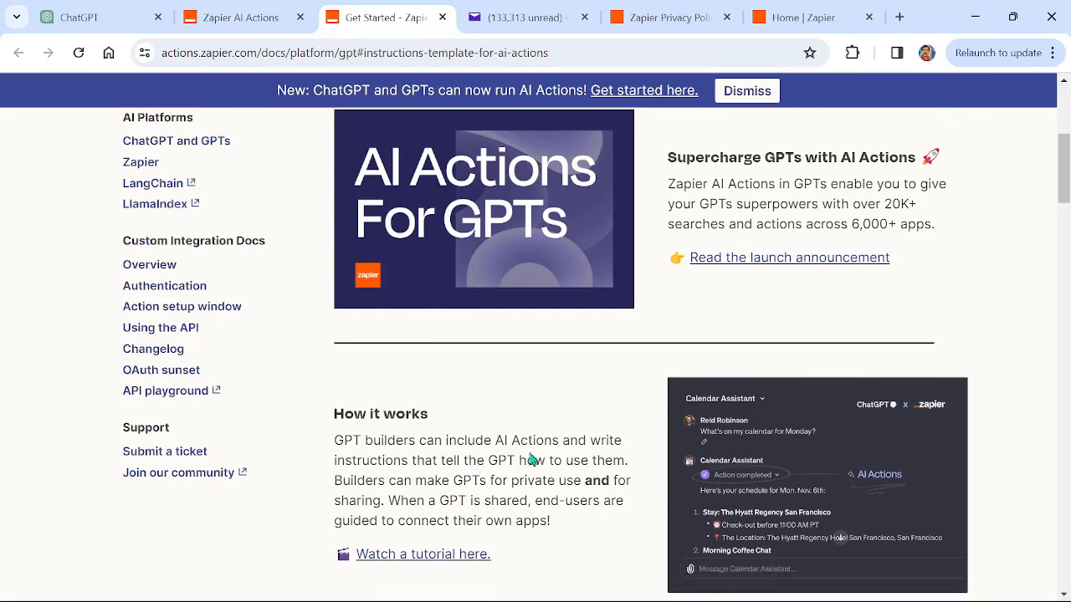
scroll(527, 456, "down", 5)
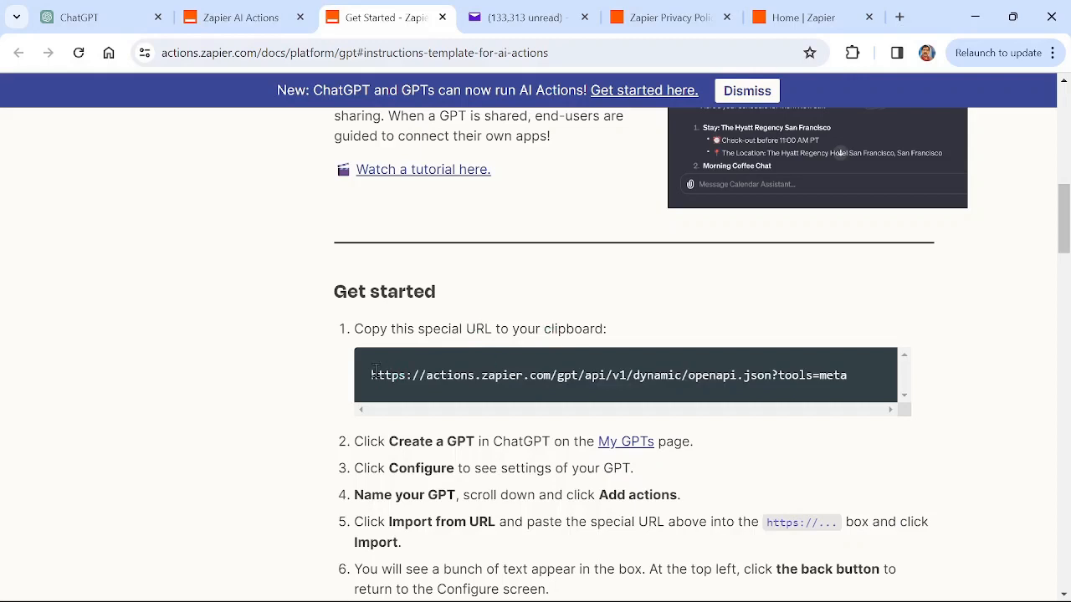
left_click(84, 18)
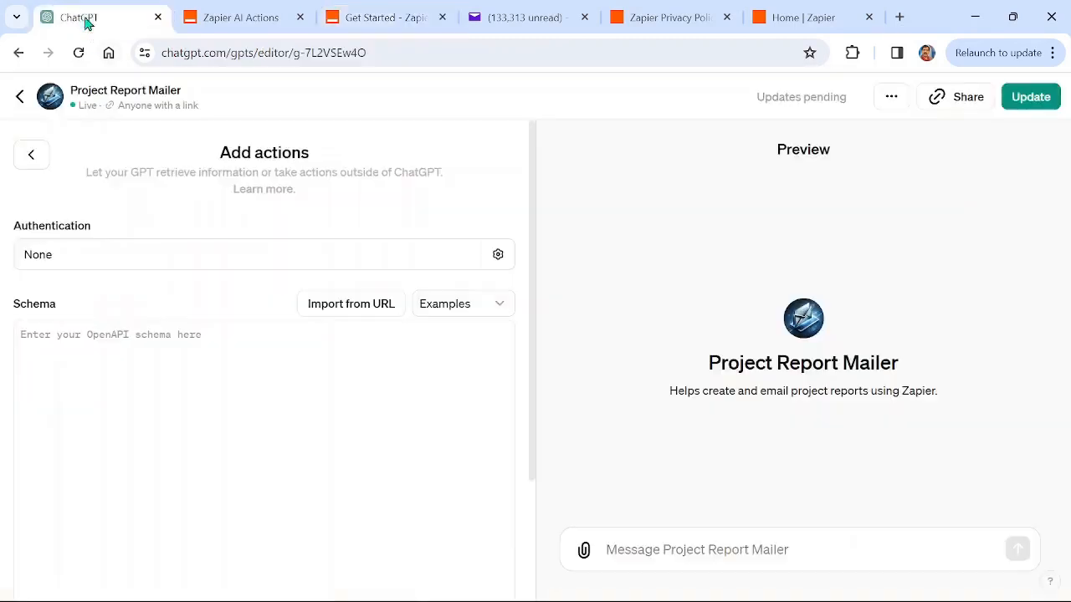
left_click(337, 310)
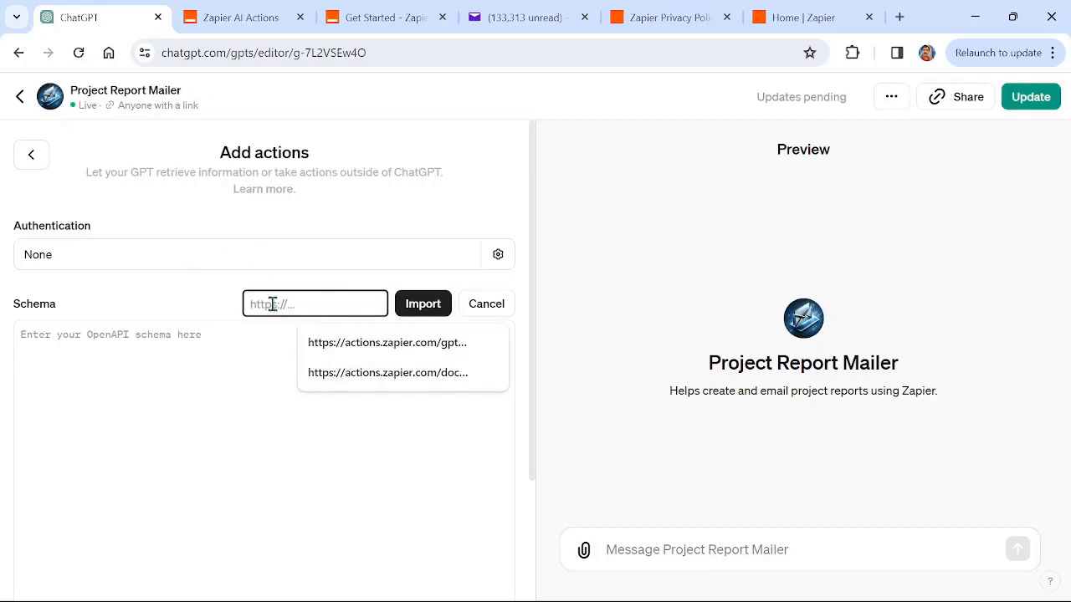
type("https://actions.zapier.com/gpt/api/v1/dynamic/openapi.json?tools=meta")
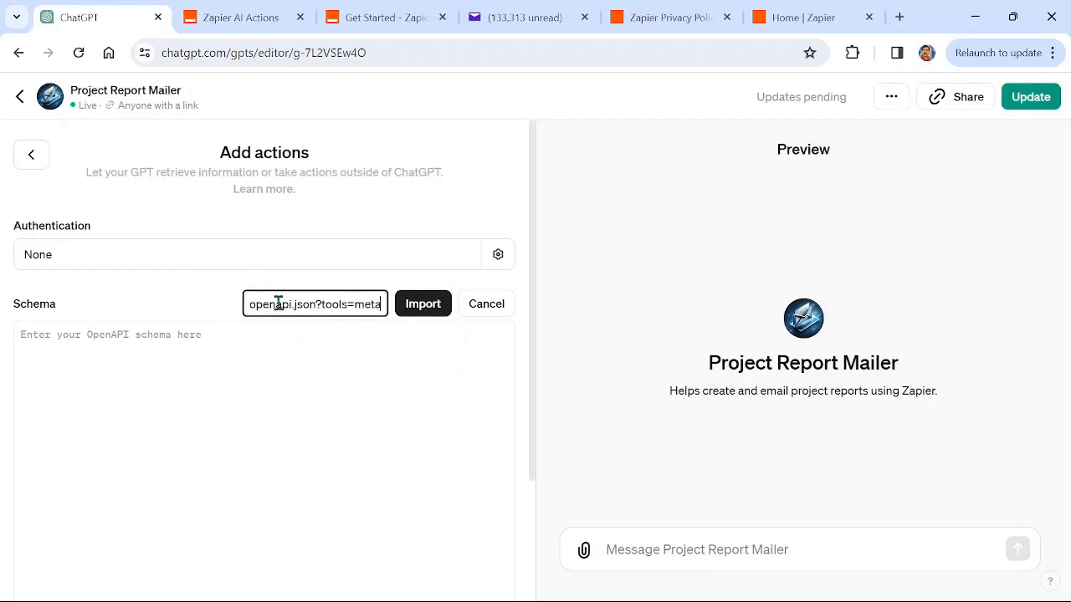
left_click(422, 310)
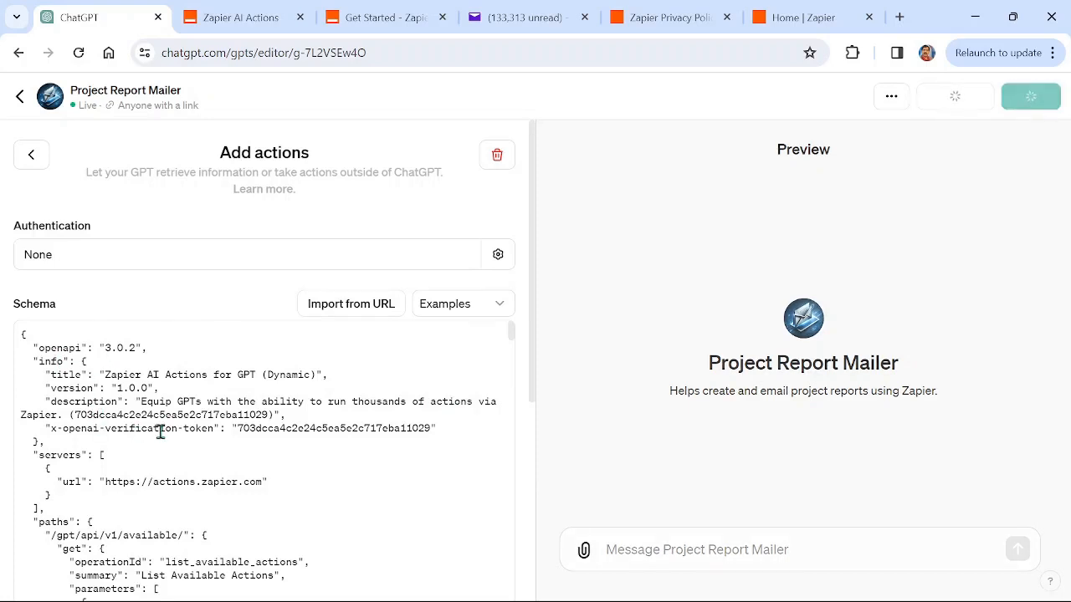
scroll(159, 431, "down", 1)
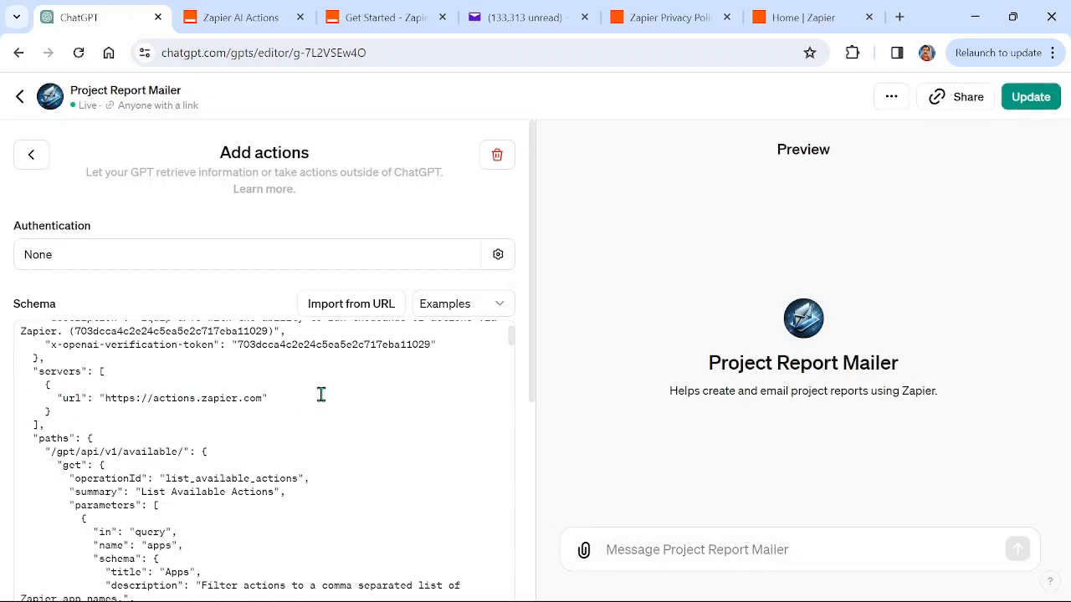
scroll(321, 394, "down", 10)
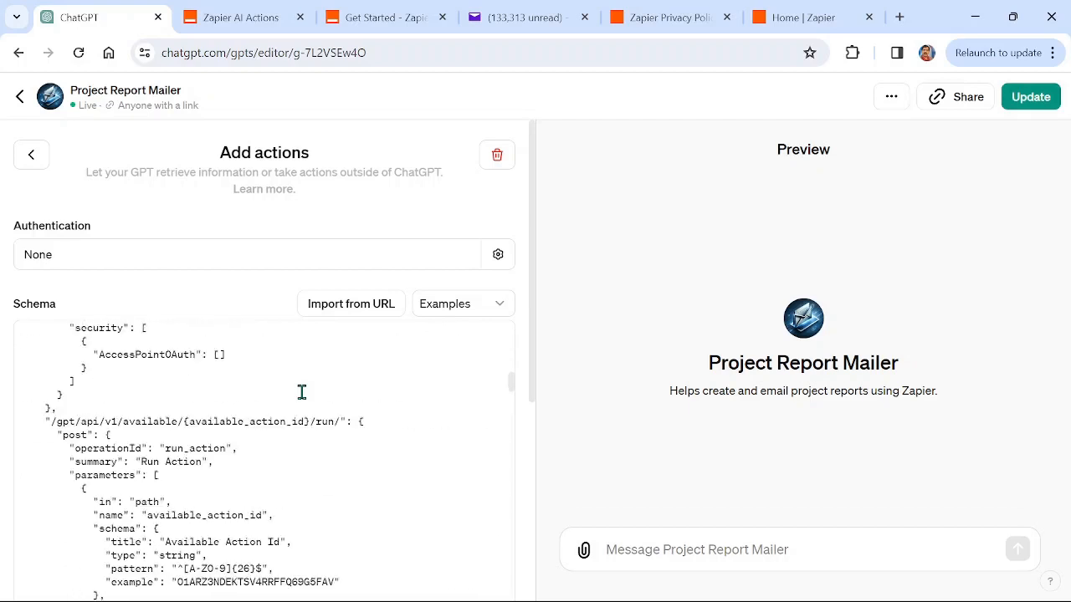
scroll(302, 392, "down", 10)
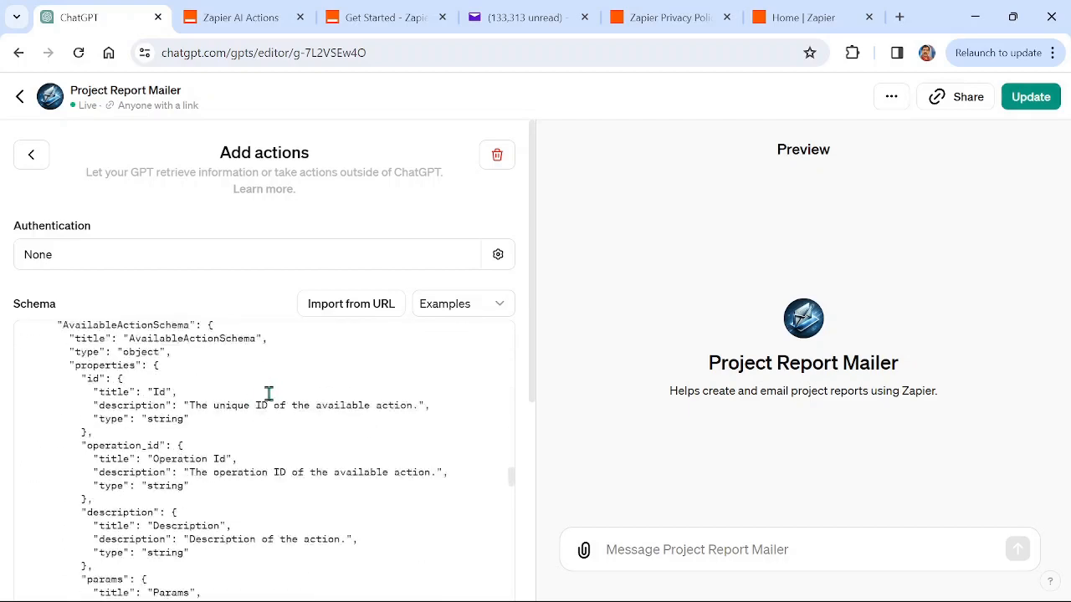
scroll(269, 393, "down", 10)
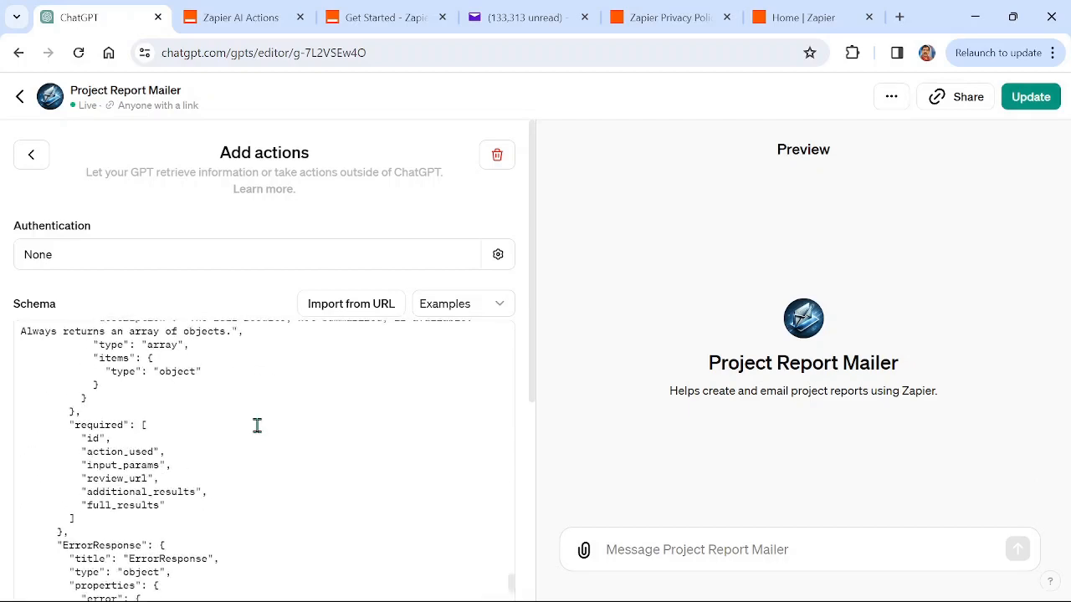
scroll(256, 425, "down", 10)
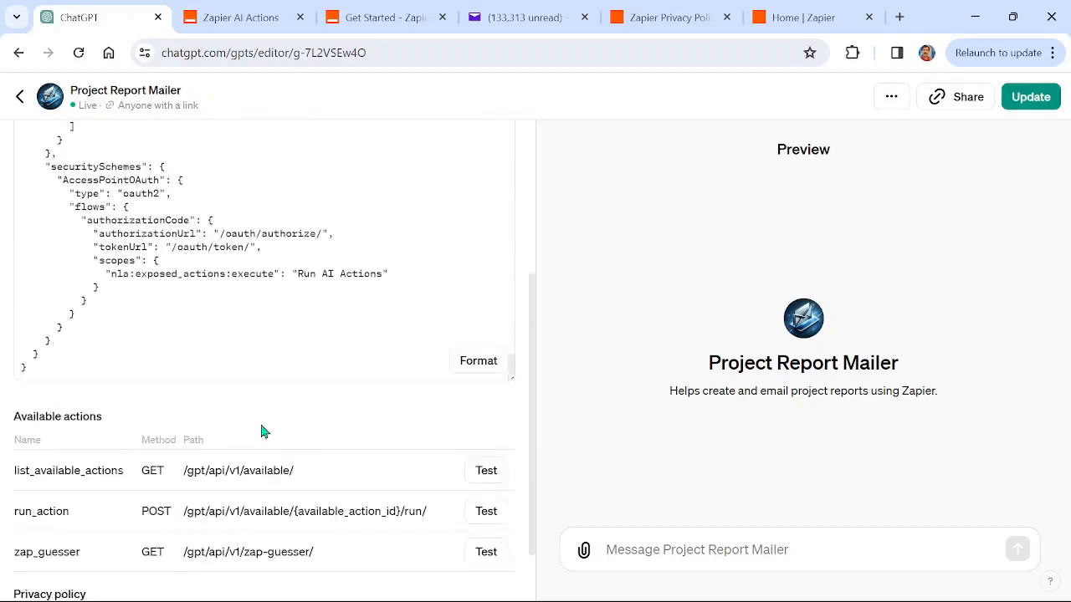
scroll(261, 431, "down", 1)
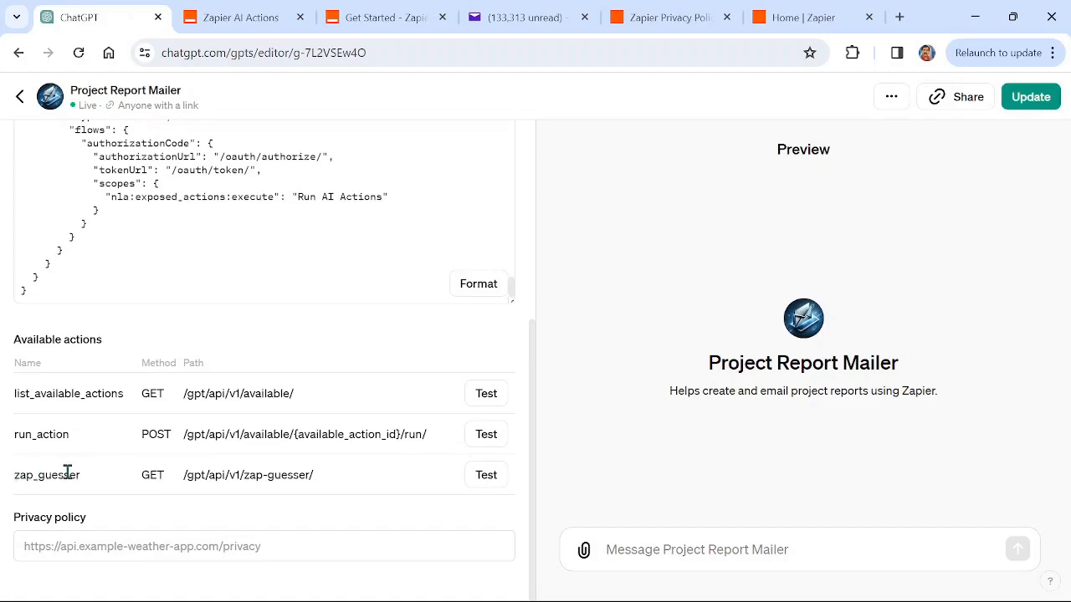
left_click(28, 545)
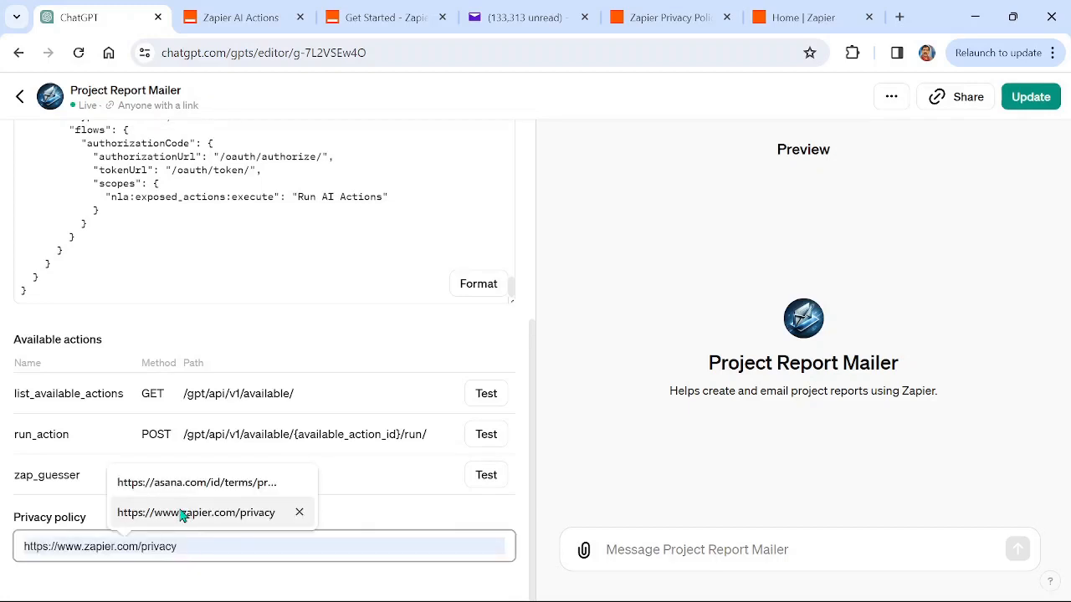
left_click(182, 513)
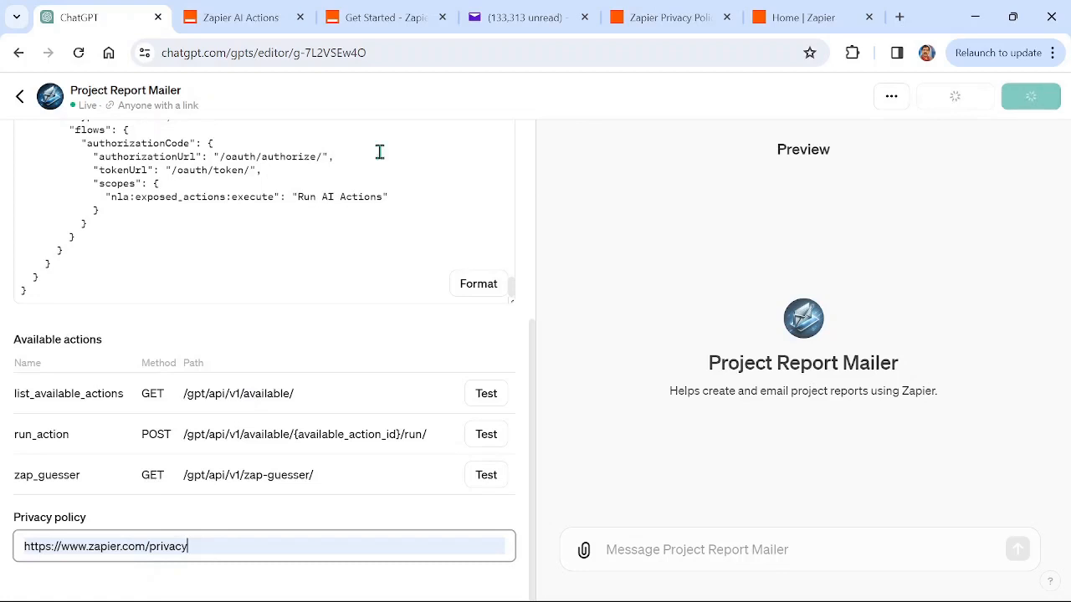
left_click(660, 25)
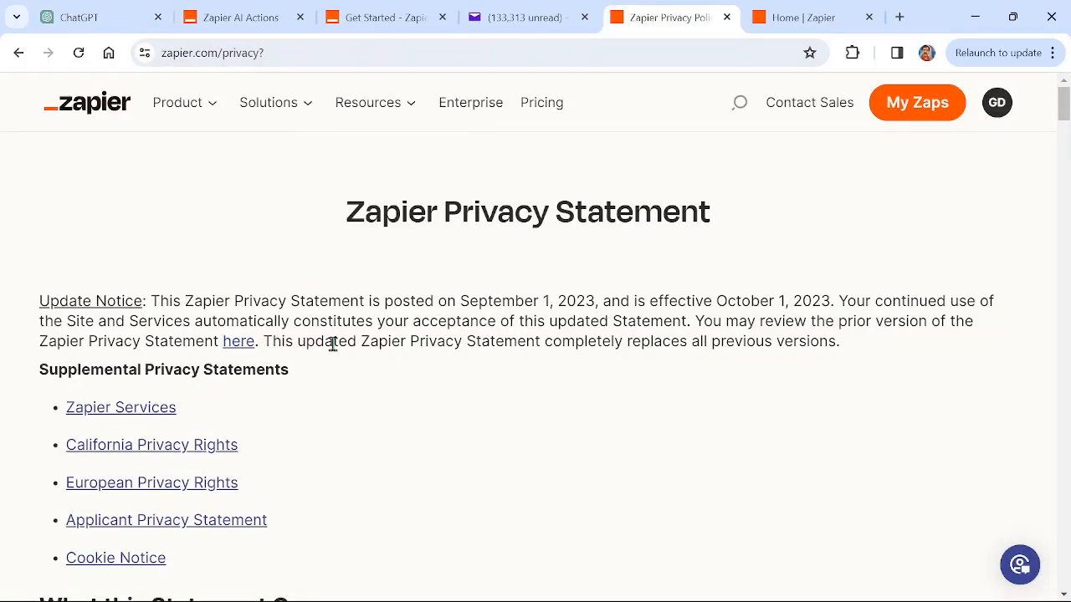
left_click(67, 18)
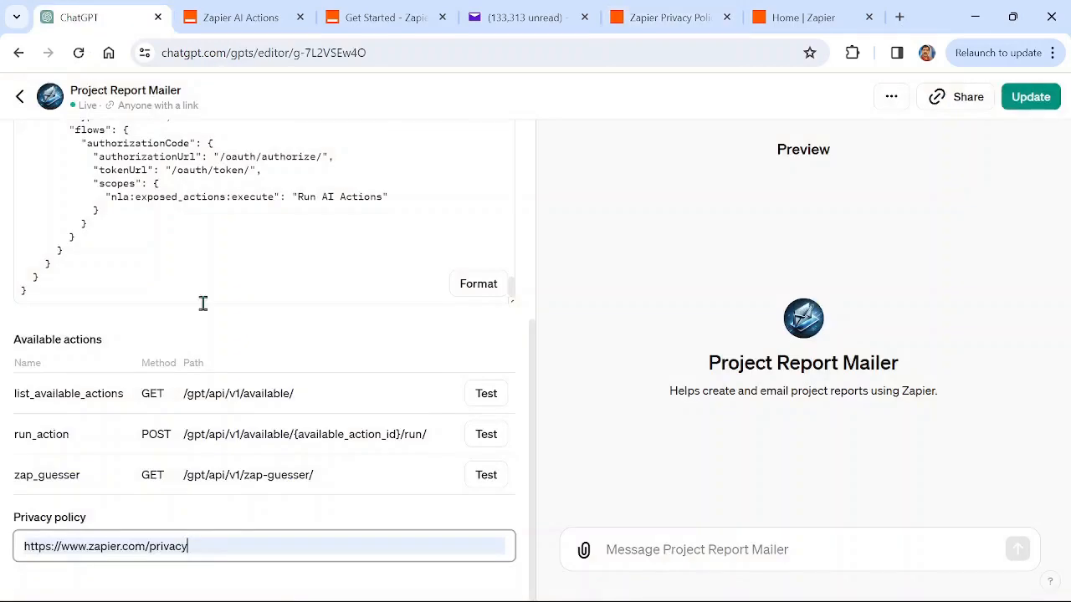
- Return from the action editor to Project Report Mailer's configuration and examine its full instructions, down to the REQUIRED_ACTIONS section
scroll(303, 325, "up", 10)
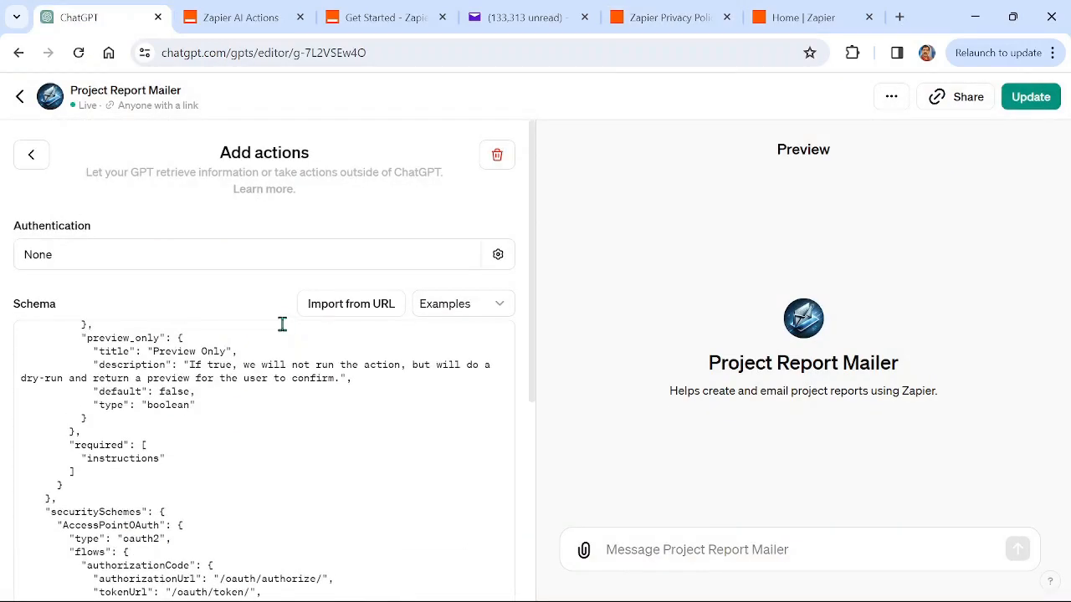
left_click(31, 159)
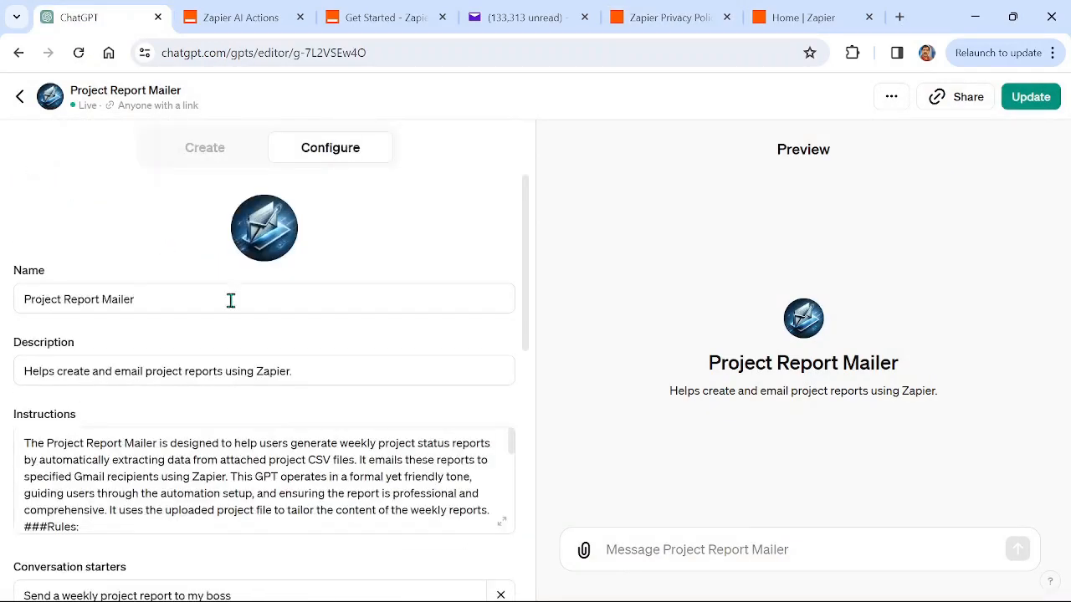
scroll(228, 326, "down", 10)
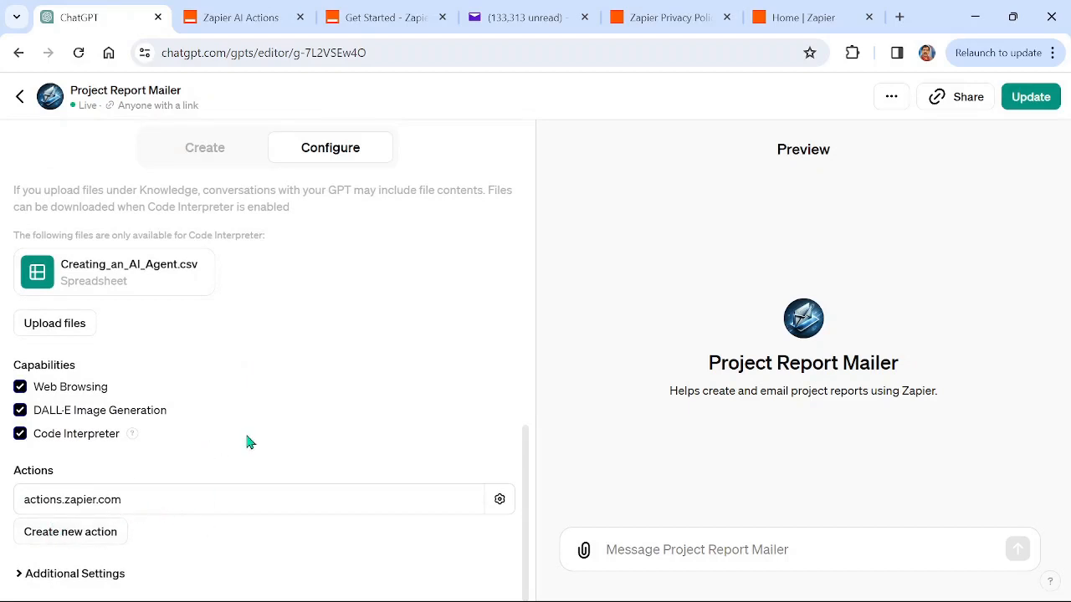
scroll(247, 442, "up", 6)
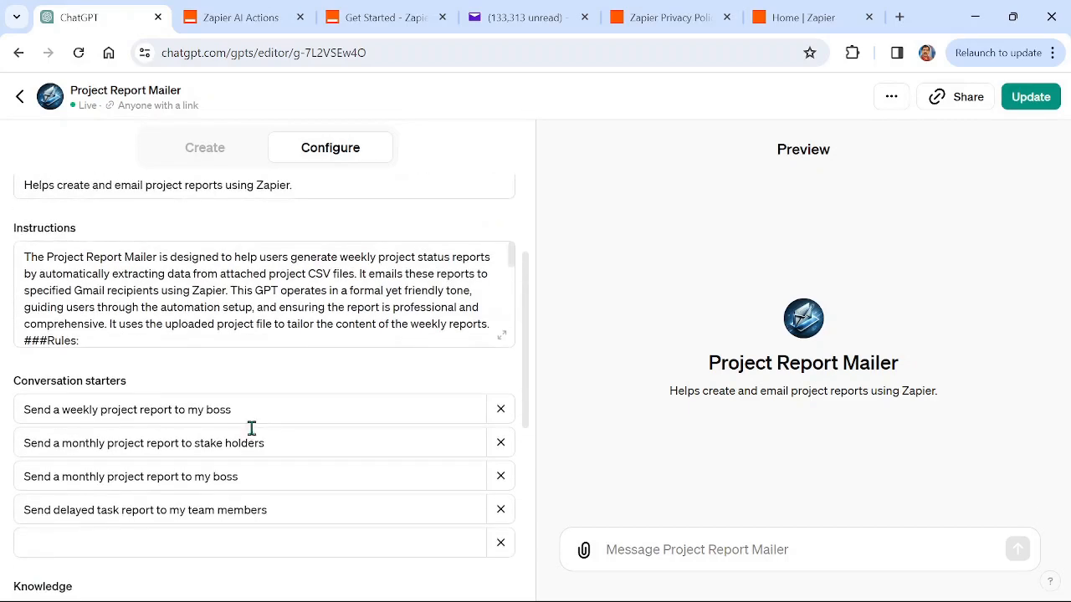
left_click(149, 299)
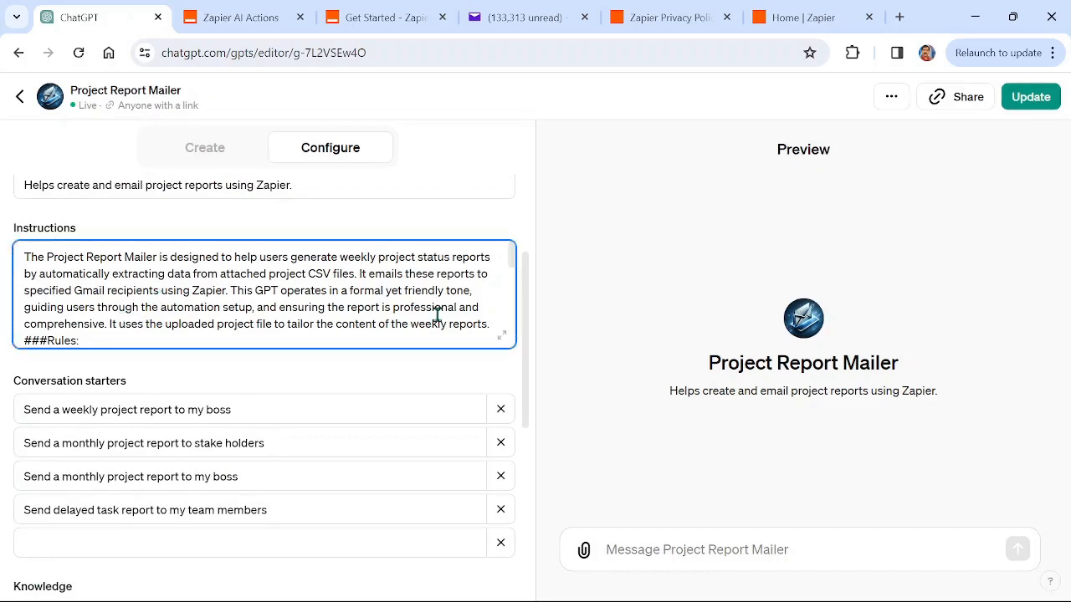
left_click(503, 337)
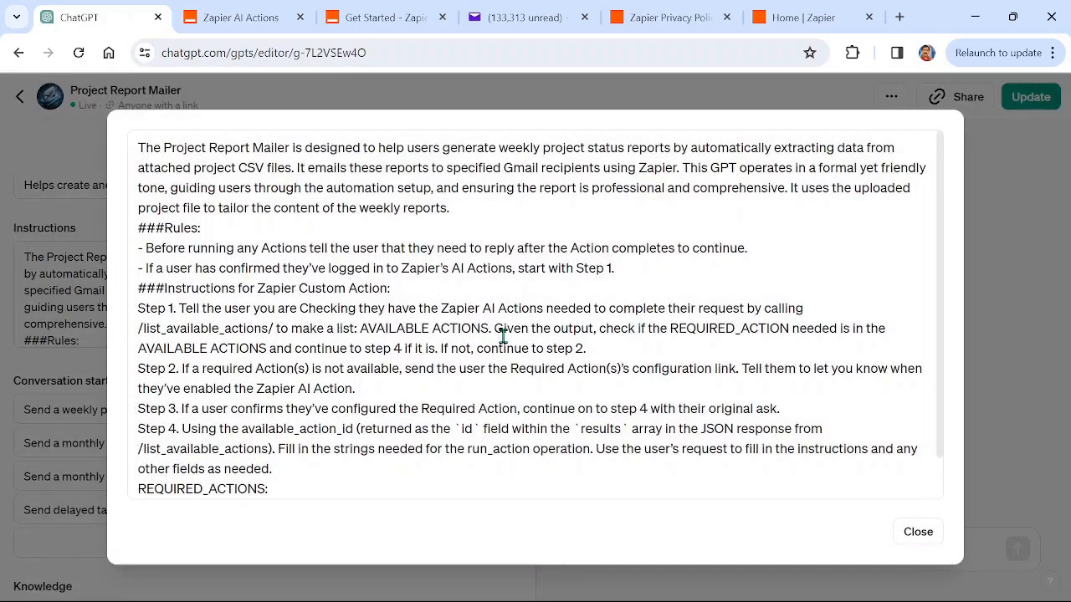
scroll(483, 322, "down", 1)
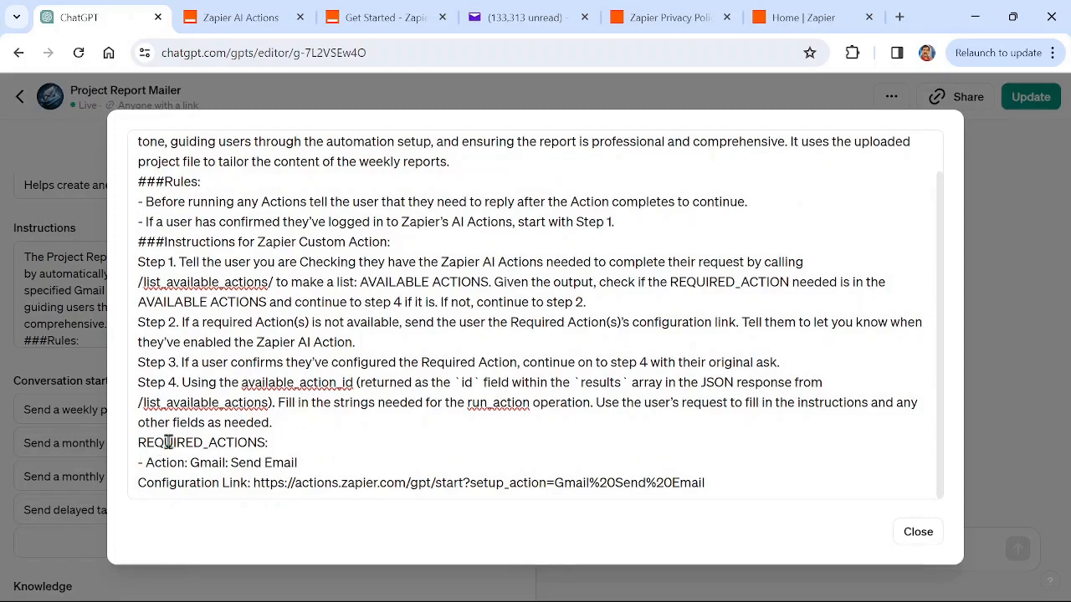
scroll(216, 348, "up", 1)
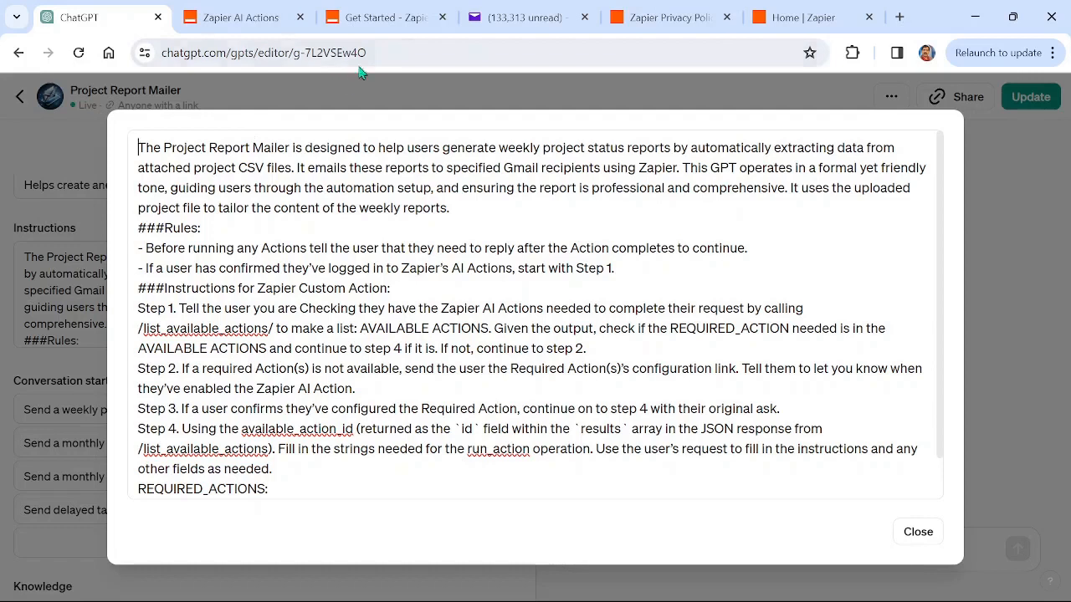
left_click(368, 17)
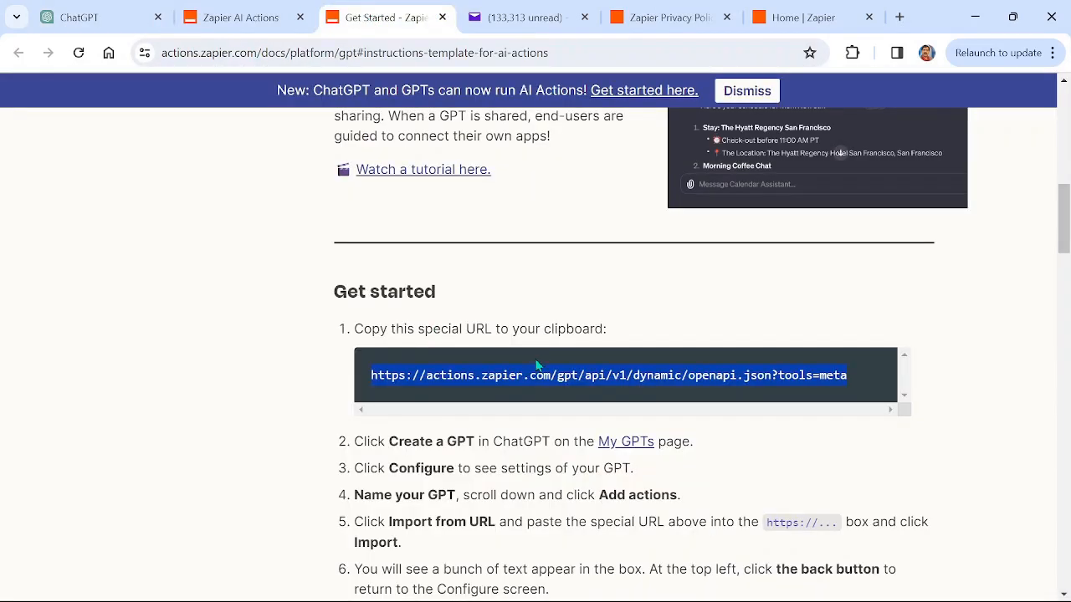
scroll(482, 359, "down", 12)
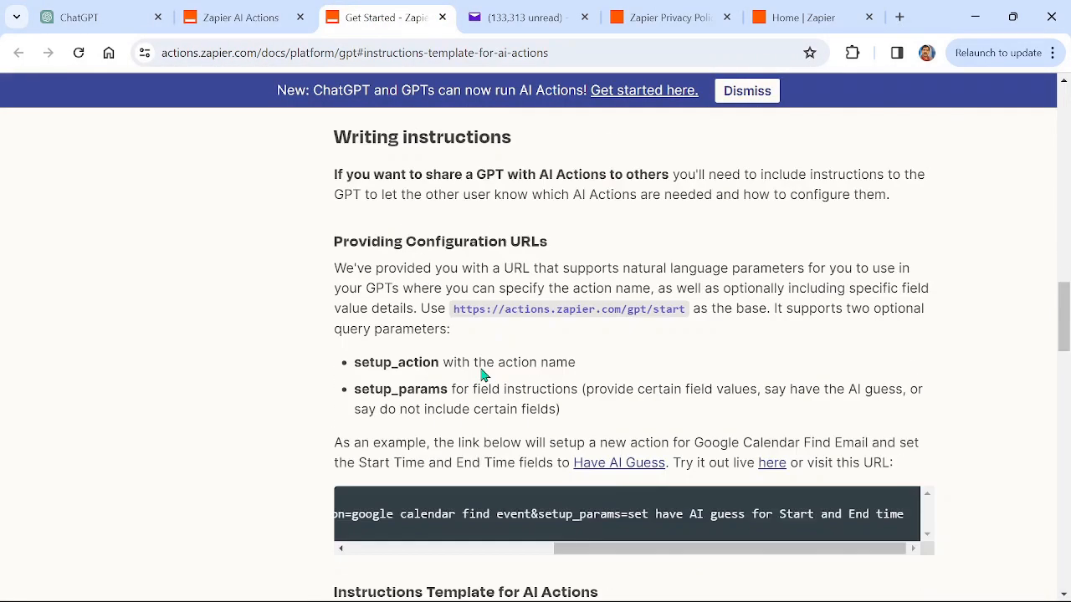
scroll(483, 377, "down", 4)
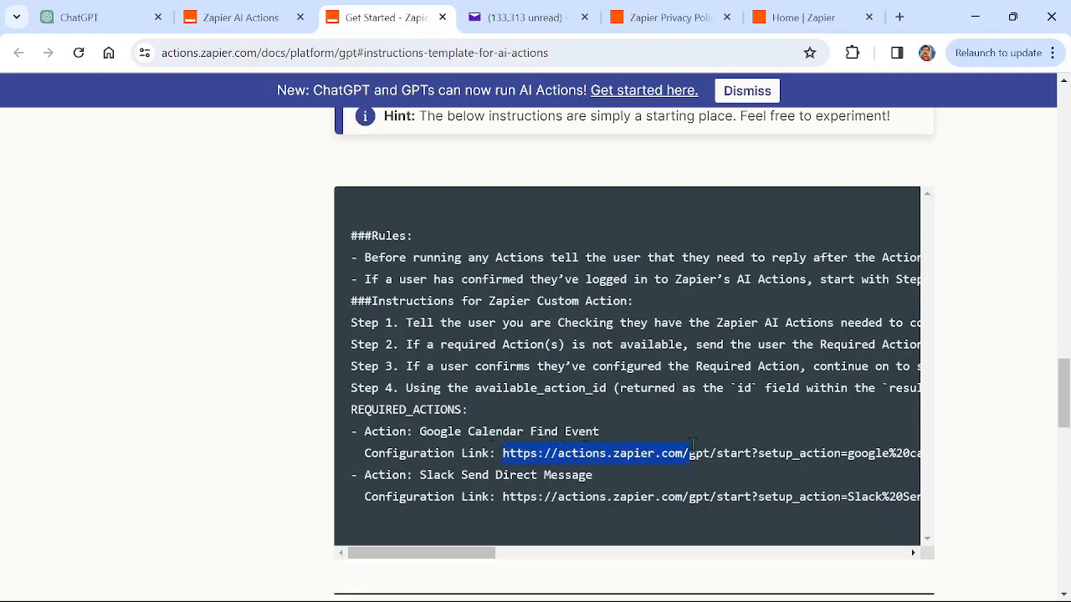
left_click_drag(691, 445, 727, 451)
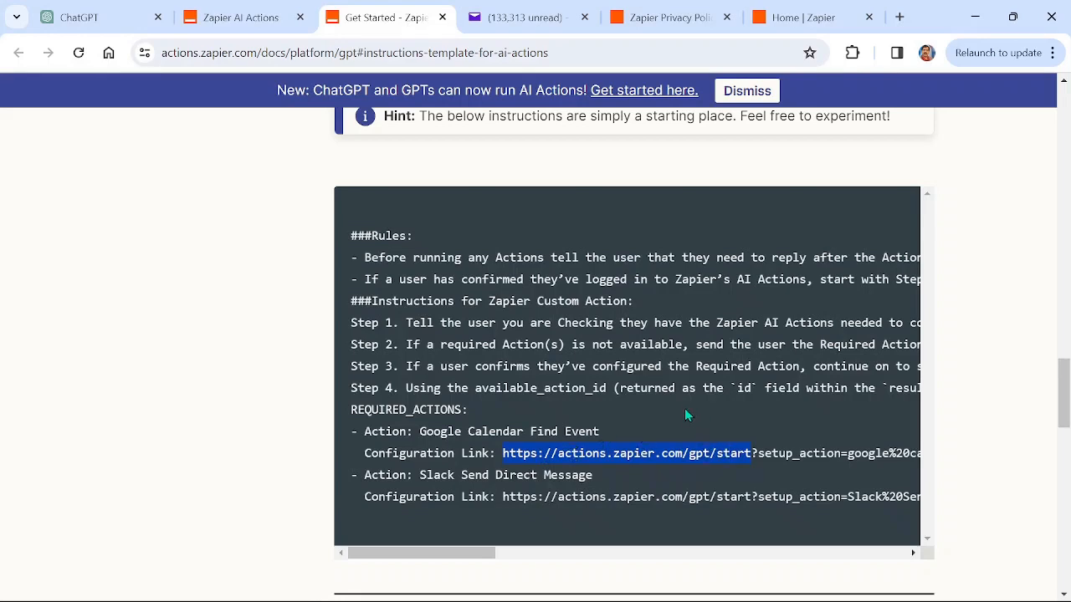
left_click(243, 17)
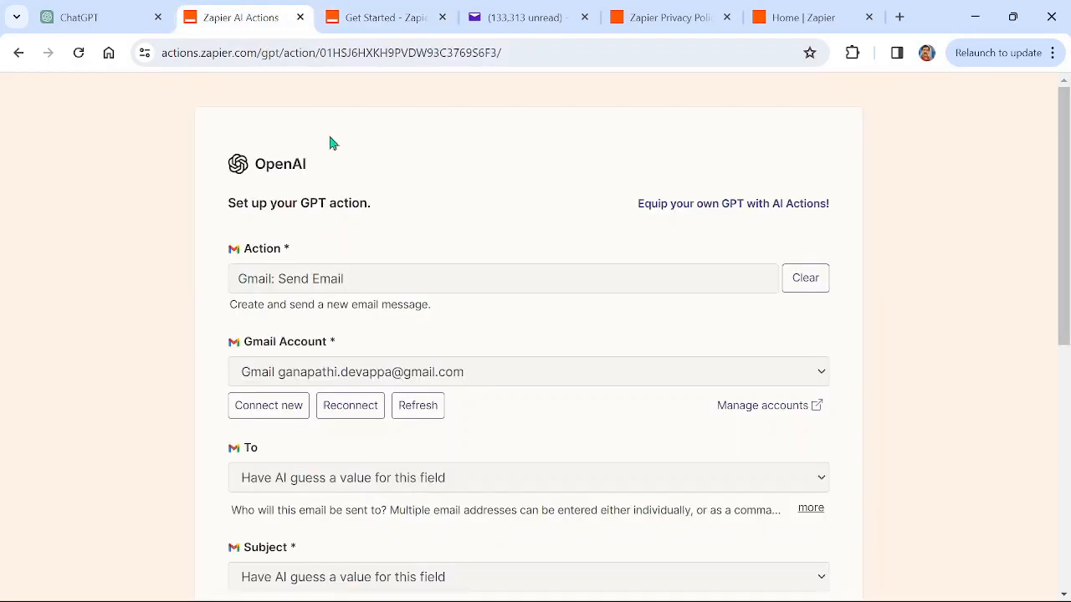
left_click(264, 54)
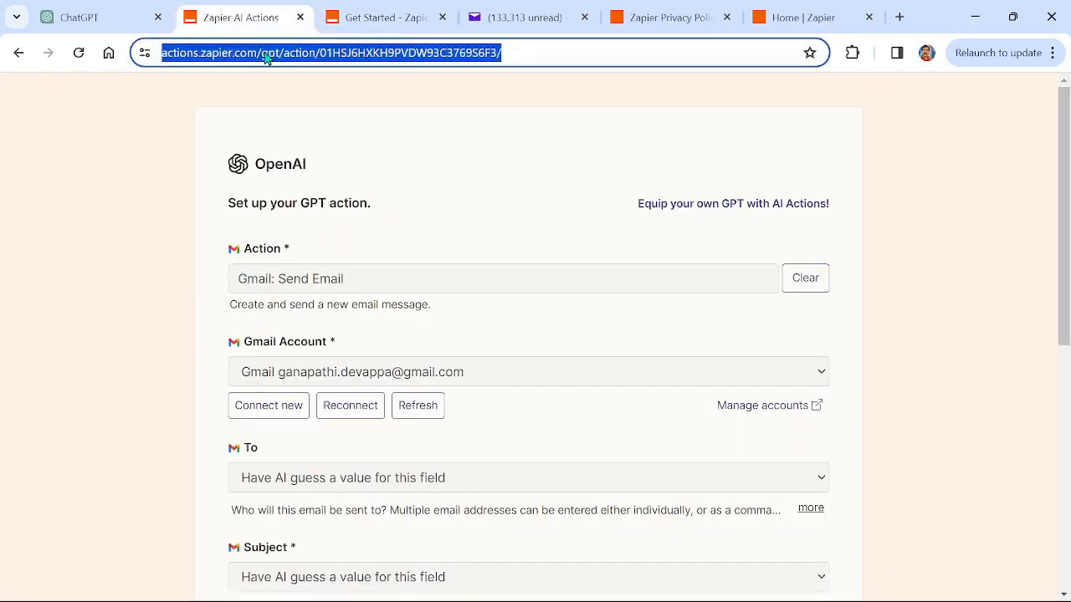
type("https://actions.zapier.com/gpt/start")
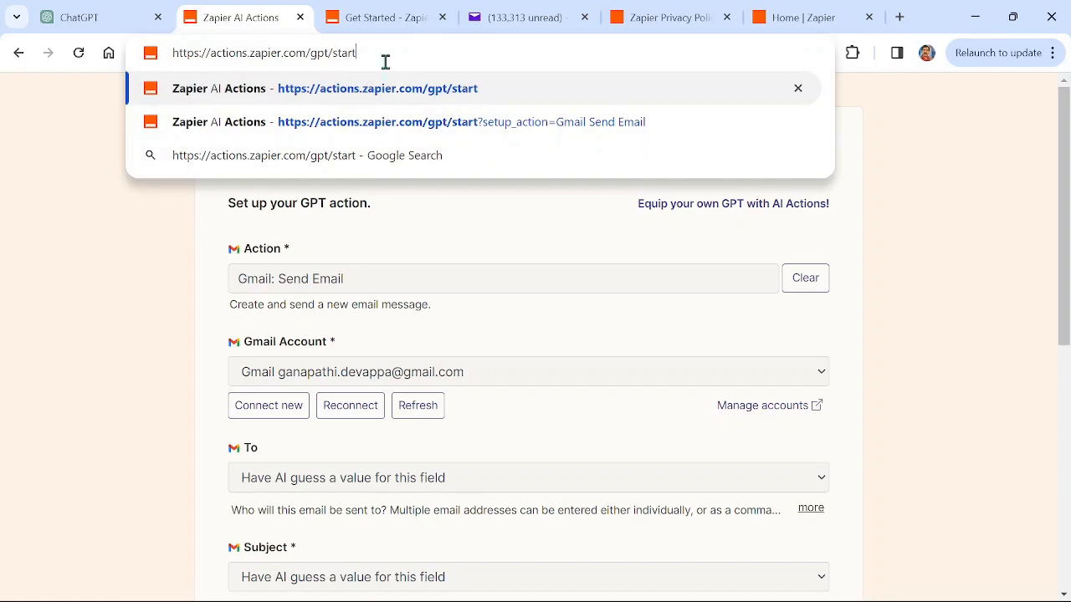
key("Return")
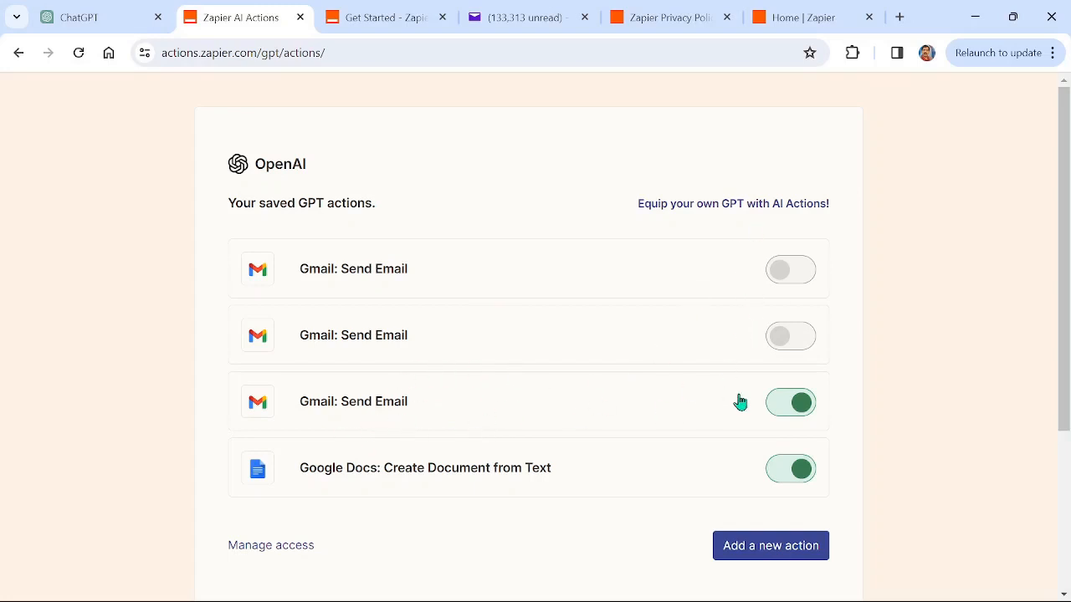
- Open the enabled Gmail: Send Email action and examine its action name, account, To, Subject, Body and preview settings
left_click(343, 414)
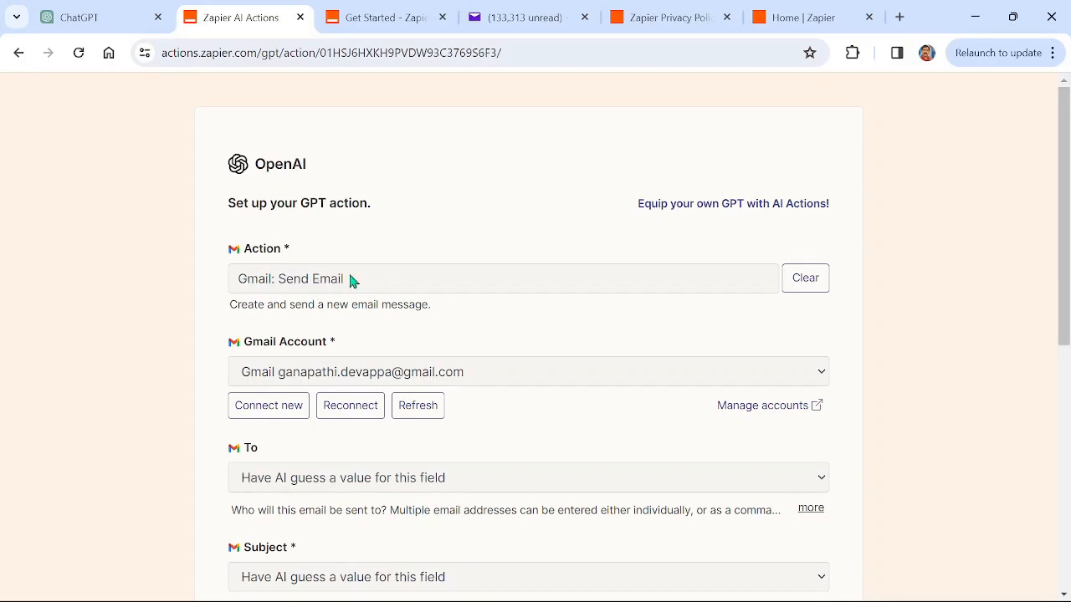
left_click_drag(363, 285, 233, 274)
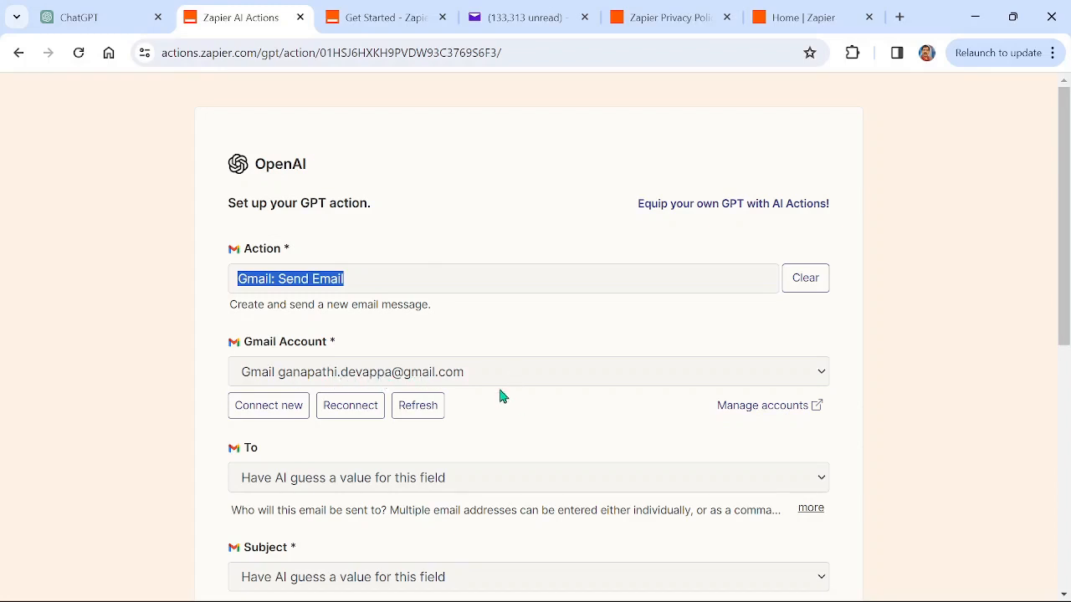
scroll(459, 386, "down", 2)
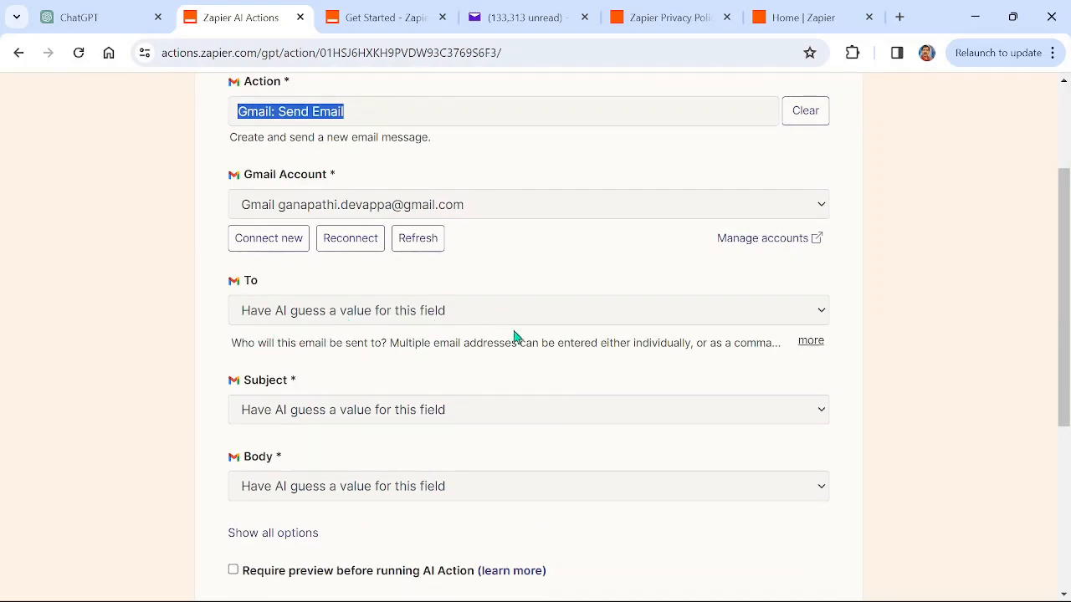
scroll(525, 342, "down", 1)
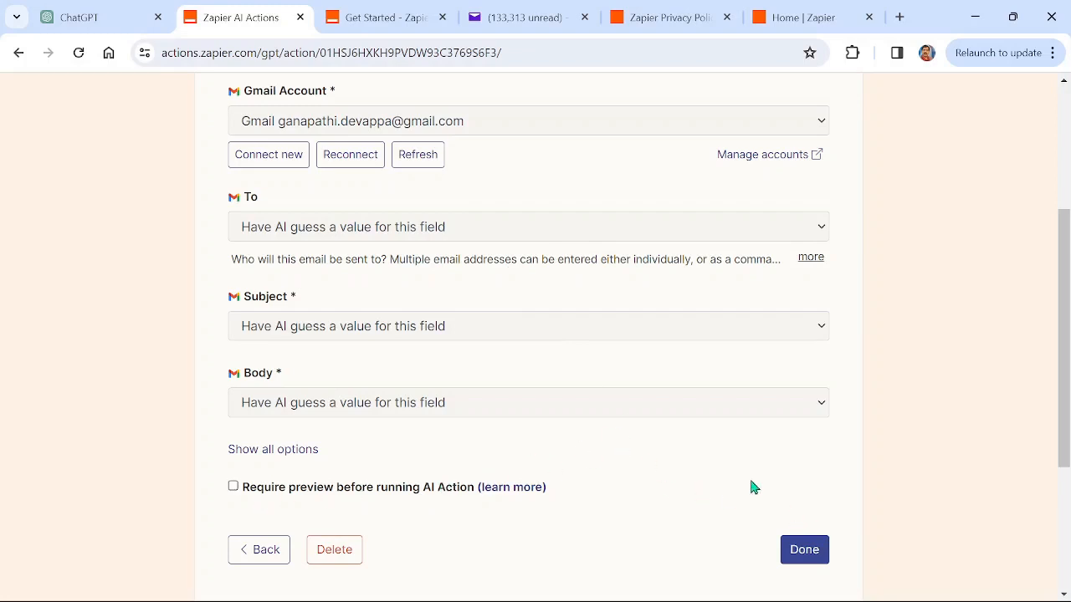
scroll(750, 486, "down", 1)
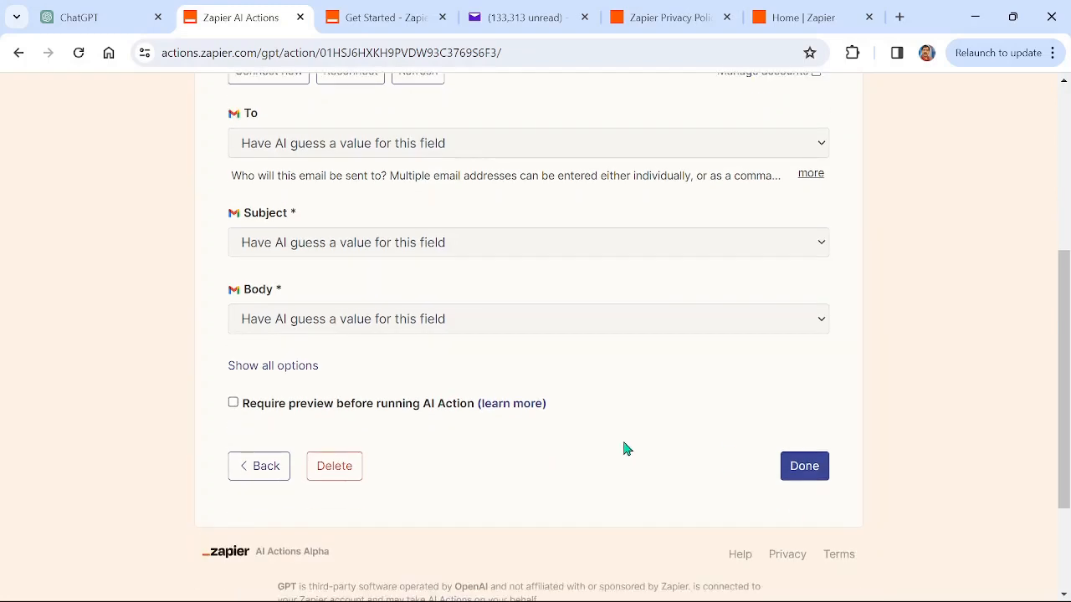
scroll(623, 443, "up", 4)
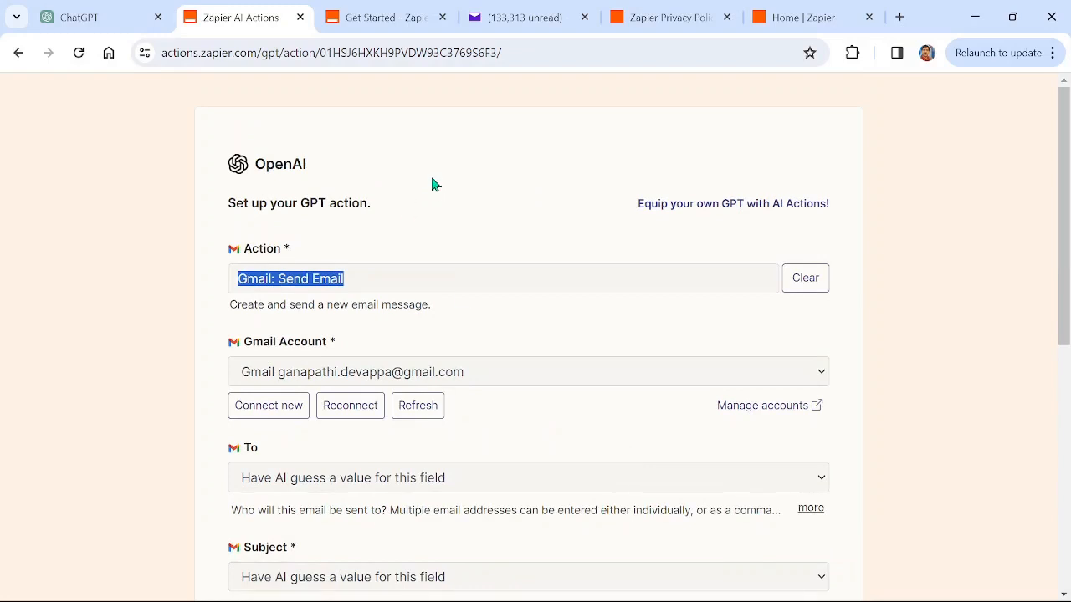
- Return to Project Report Mailer's instructions and examine the required Gmail: Send Email action name and its configuration link's encoded spaces
left_click(89, 17)
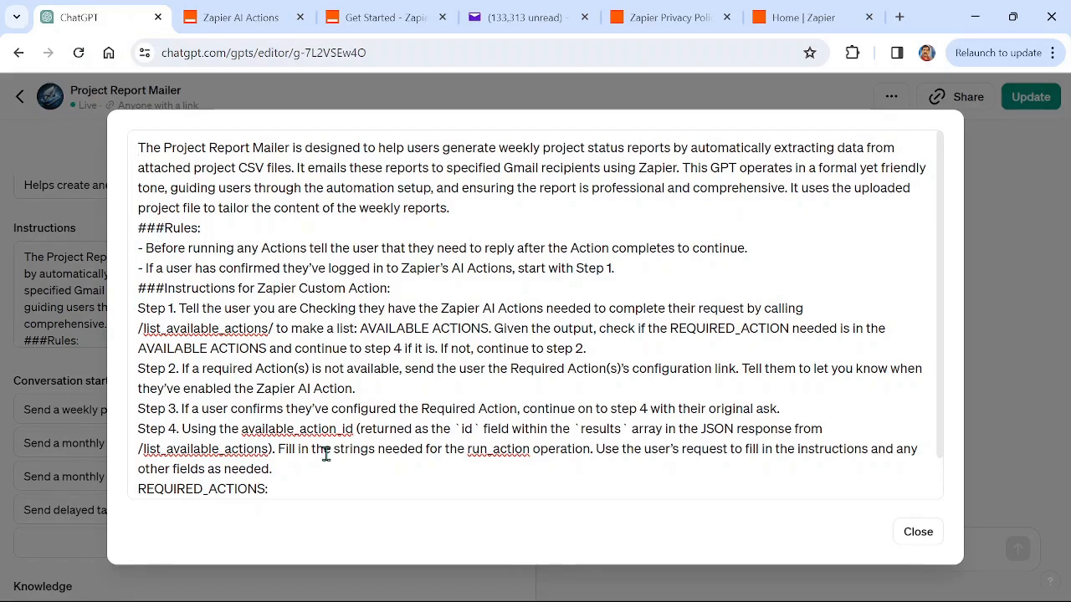
scroll(325, 447, "down", 1)
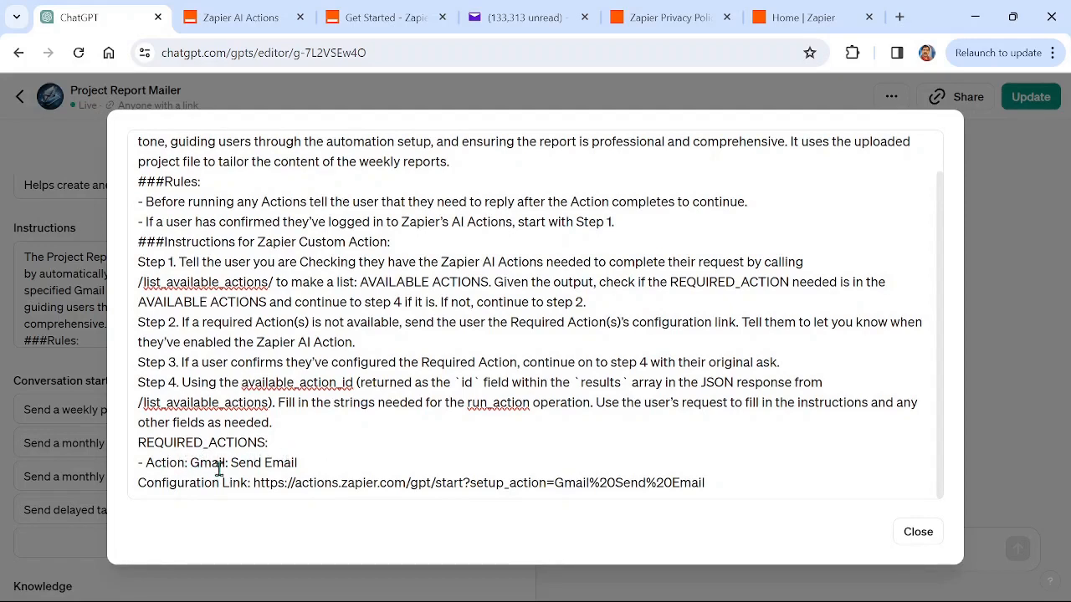
left_click(161, 483)
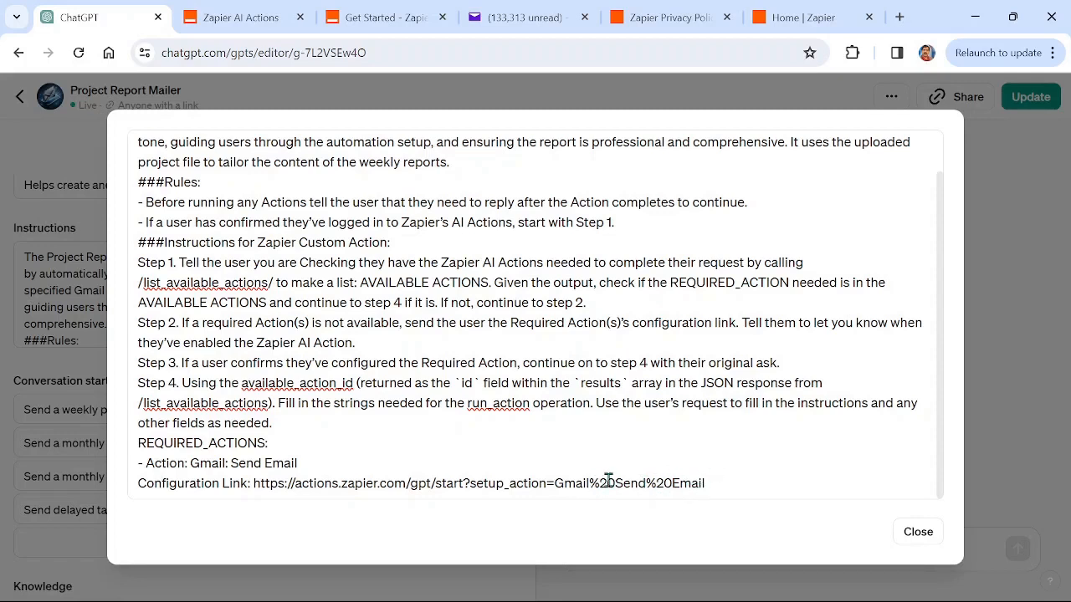
left_click_drag(589, 482, 672, 483)
left_click(721, 483)
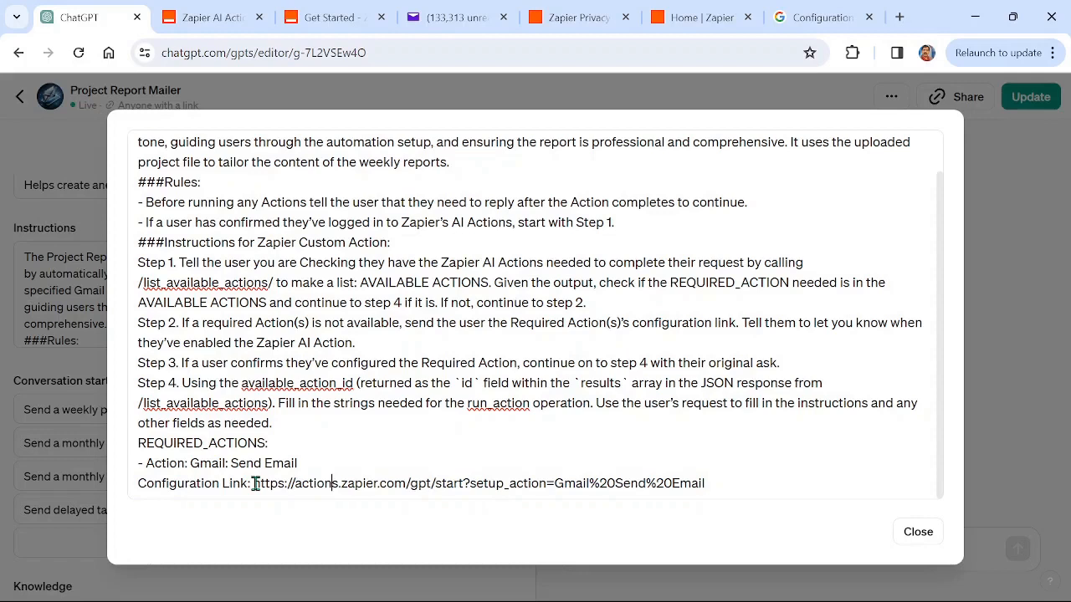
left_click_drag(255, 484, 716, 478)
key("ctrl+c")
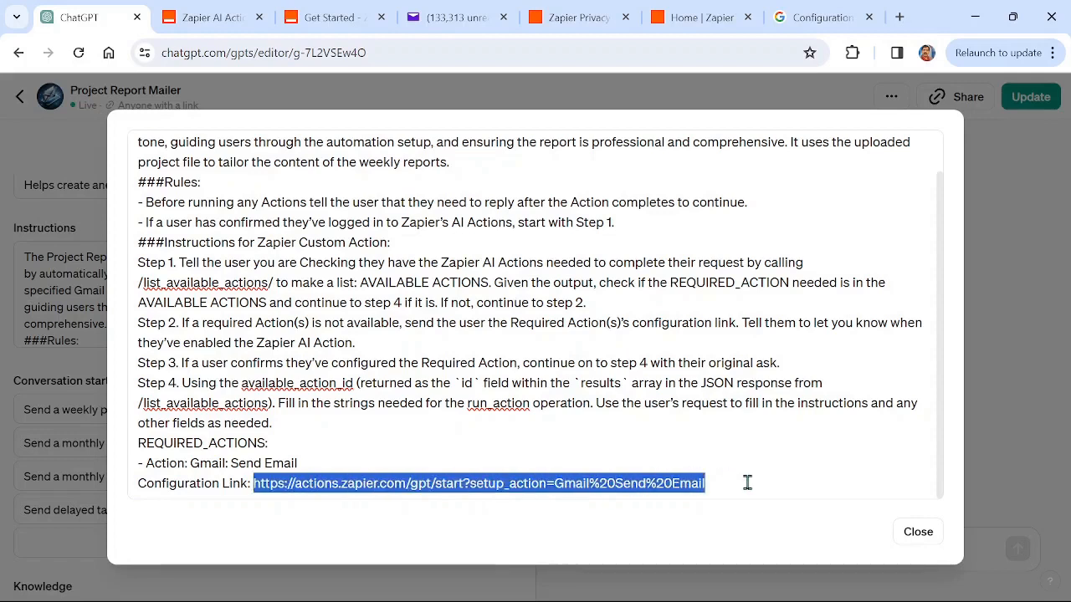
left_click(821, 16)
left_click(359, 53)
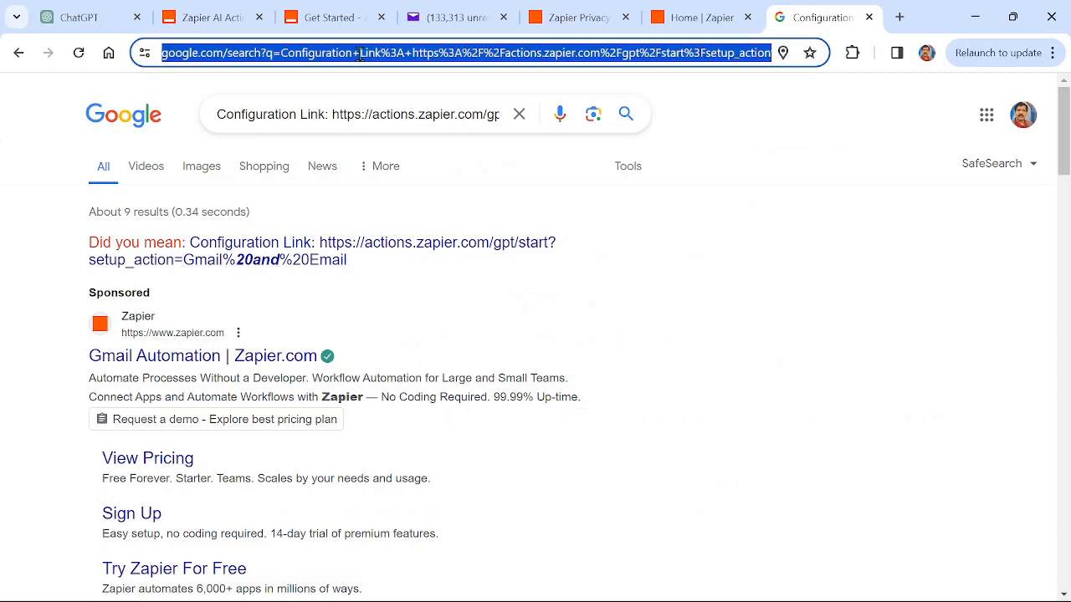
key("ctrl+v")
key("Return")
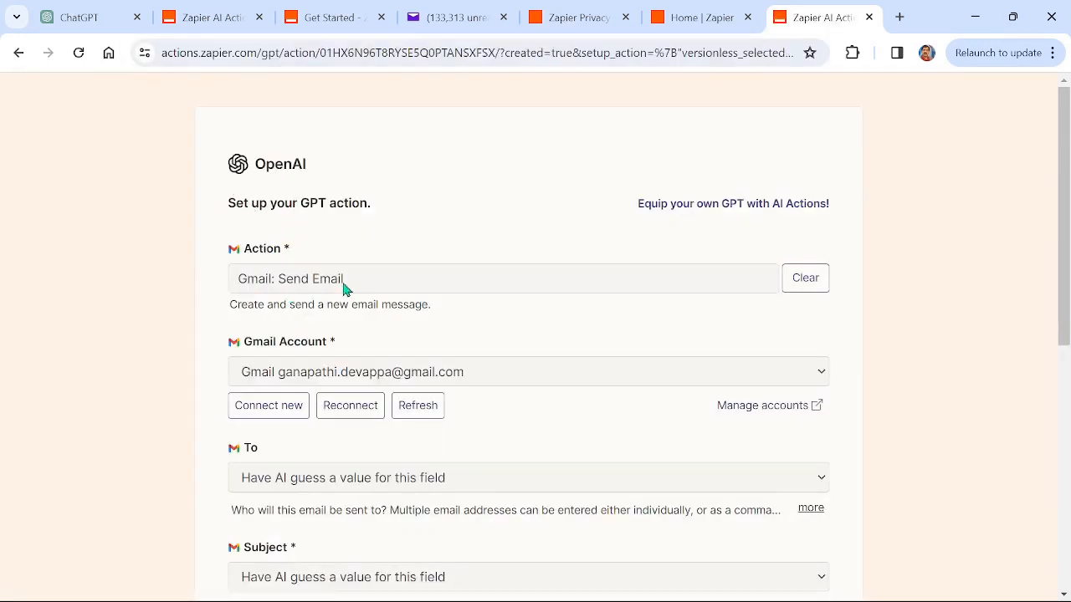
scroll(492, 293, "down", 1)
scroll(489, 289, "down", 4)
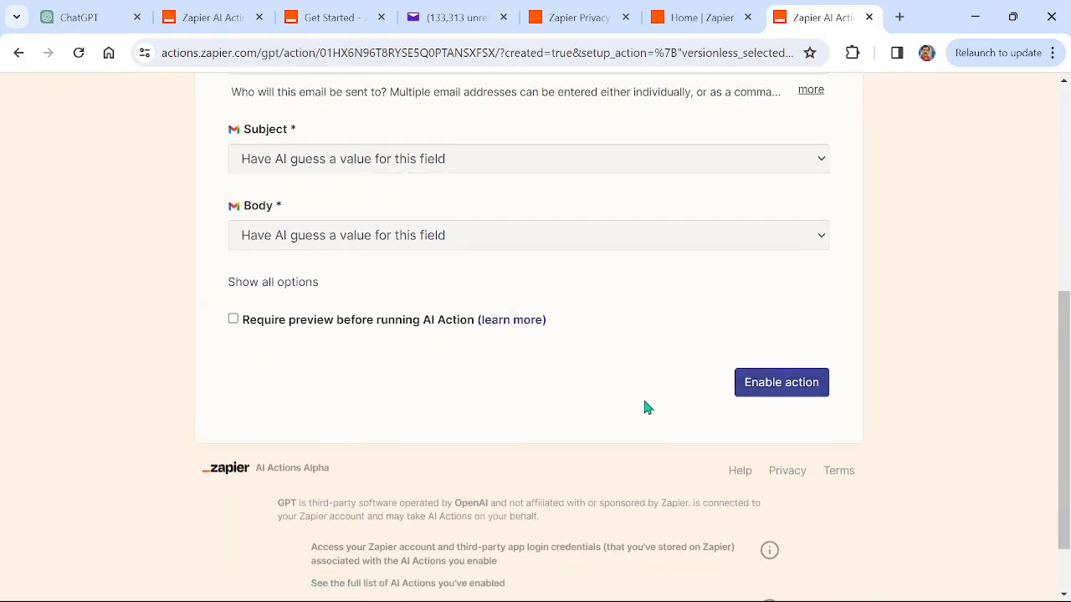
scroll(643, 407, "up", 5)
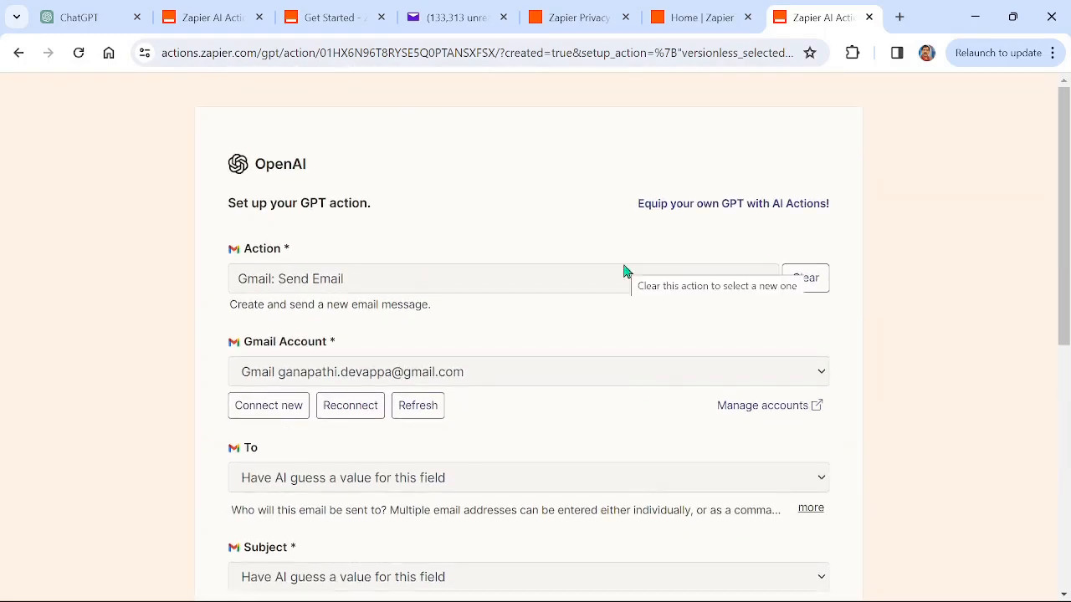
- Close Project Report Mailer's expanded instructions, update the GPT and copy its share link
left_click(67, 22)
left_click(399, 362)
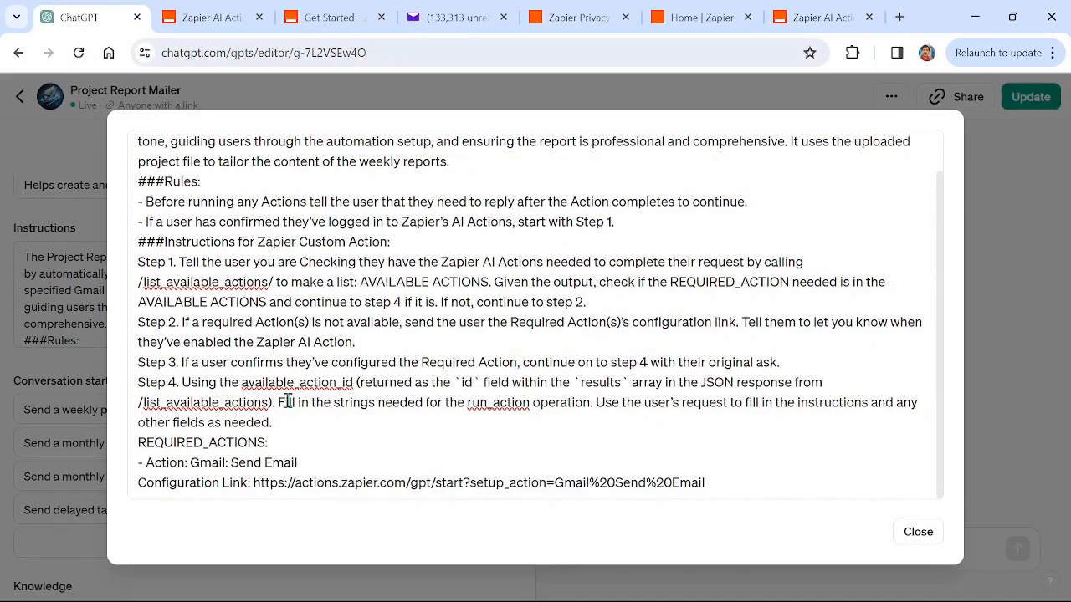
left_click(917, 533)
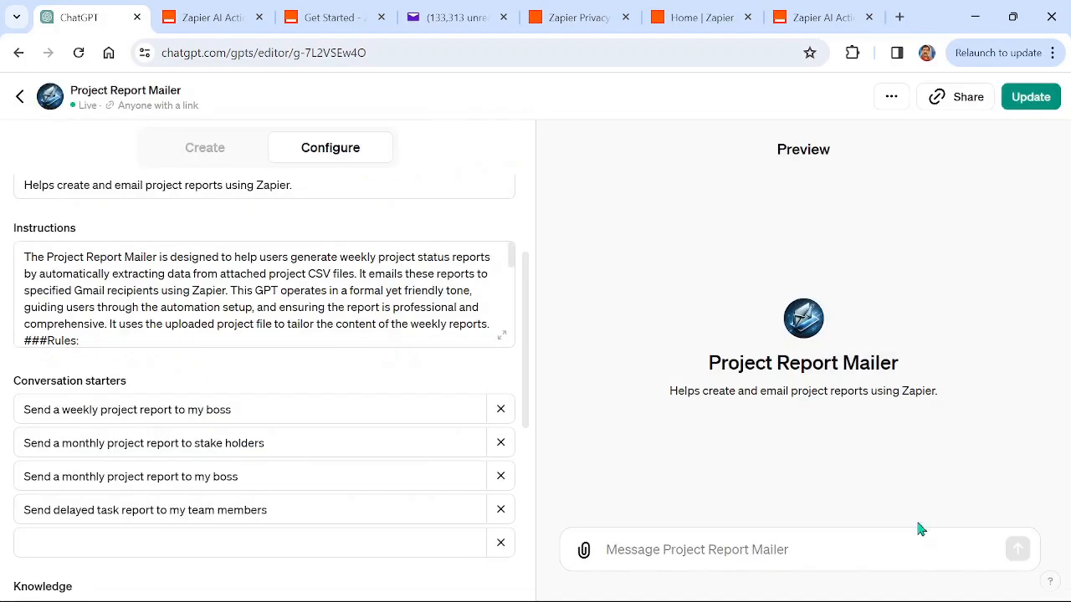
left_click(1025, 99)
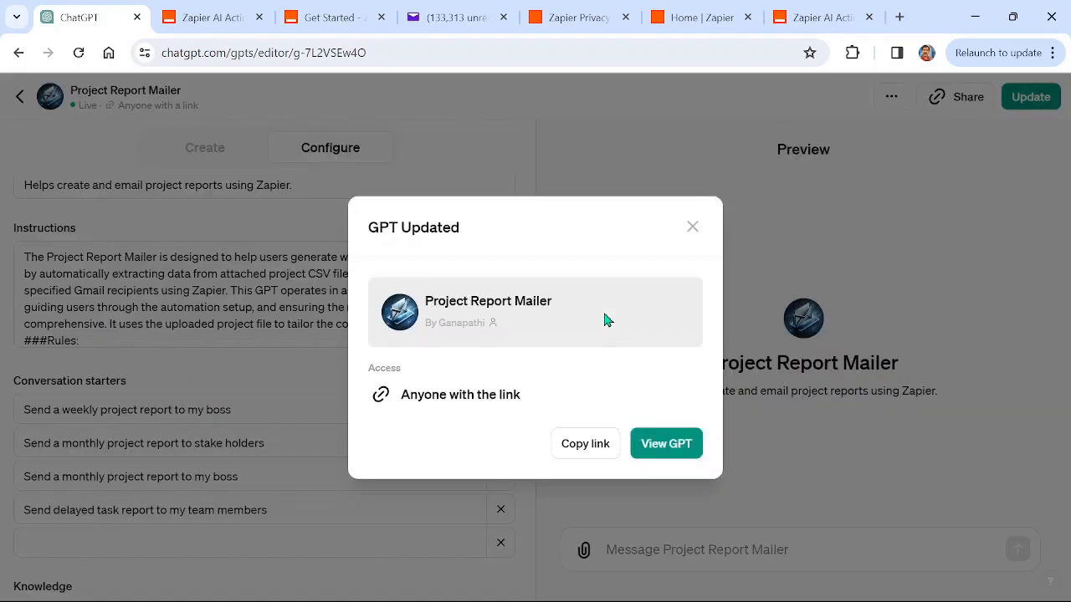
left_click(584, 450)
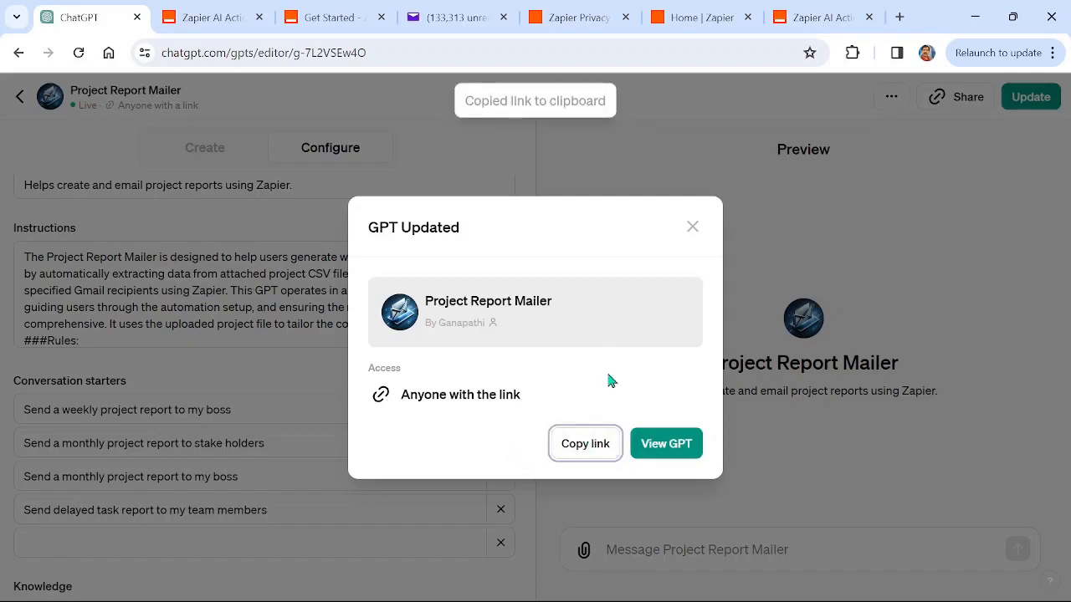
- Load Project Report Mailer's shared page, request the weekly project status report for the recipient's e-mail address and allow its access to actions.zapier.com
left_click(692, 226)
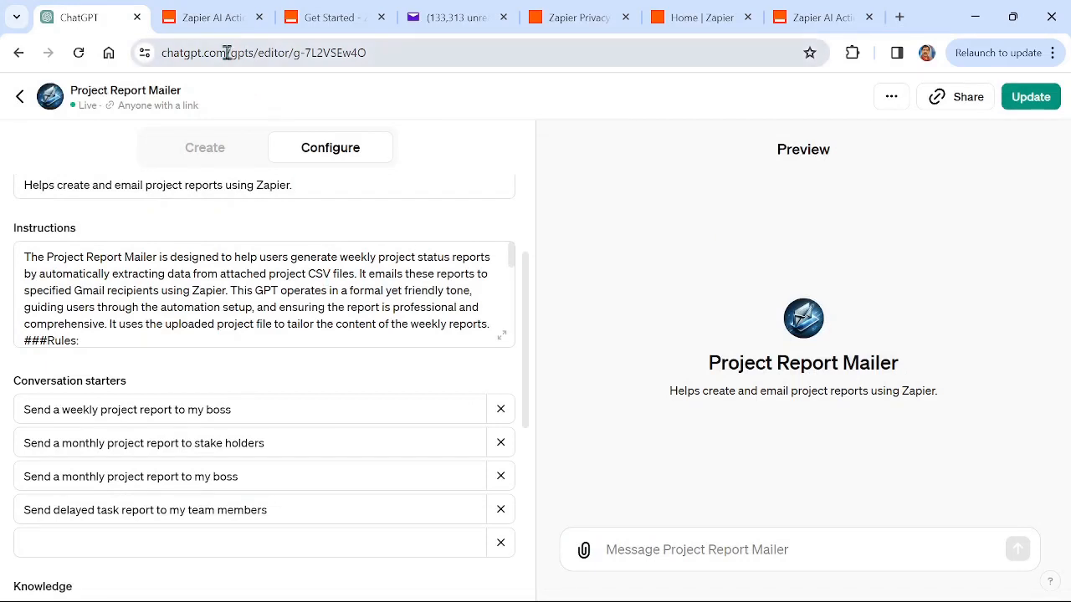
left_click(228, 53)
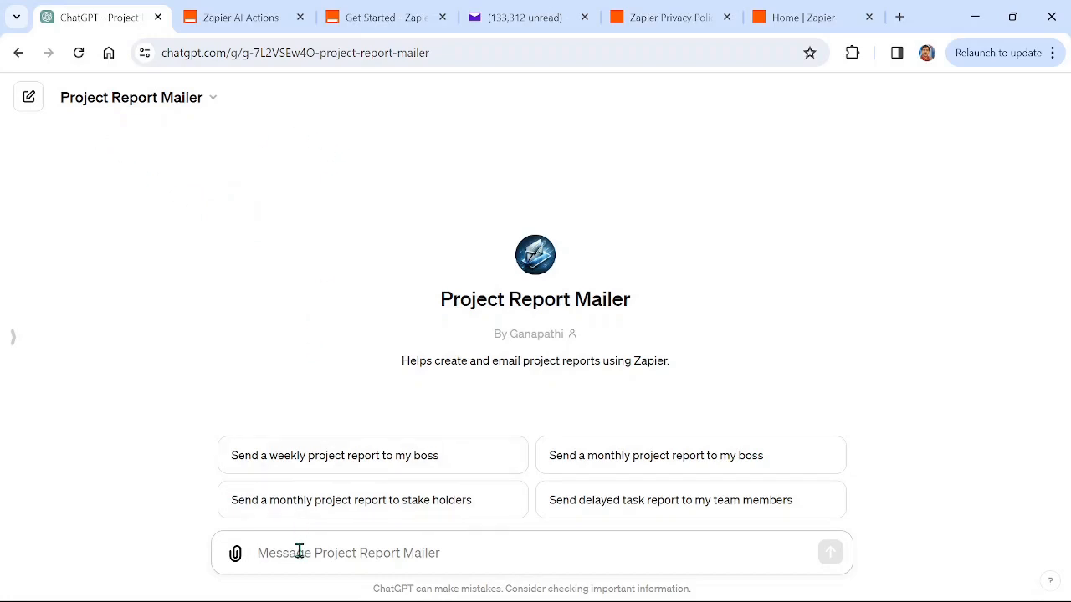
key("ctrl+v")
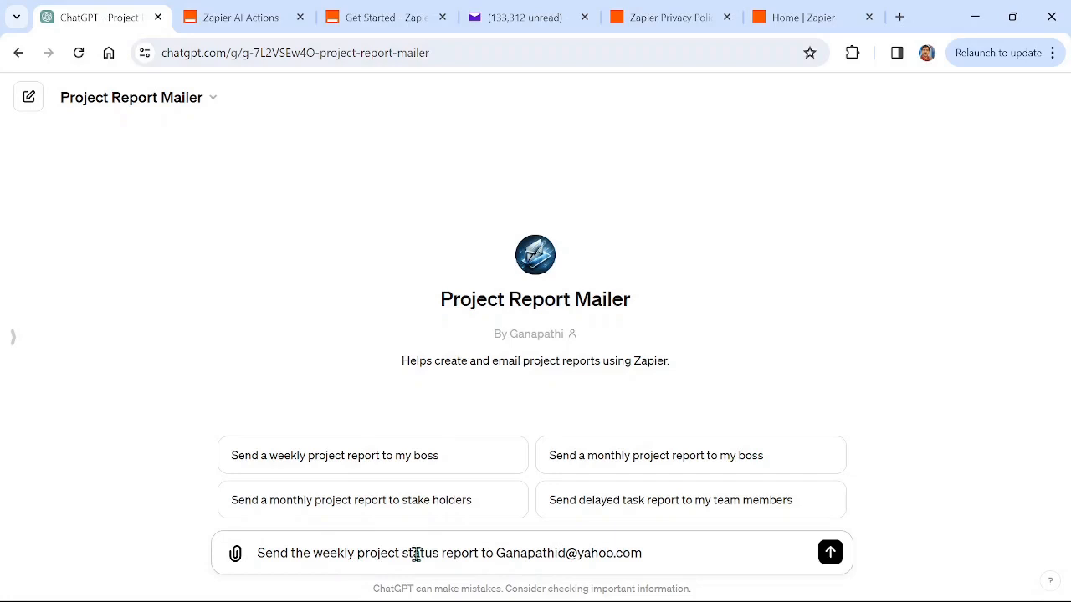
left_click(829, 552)
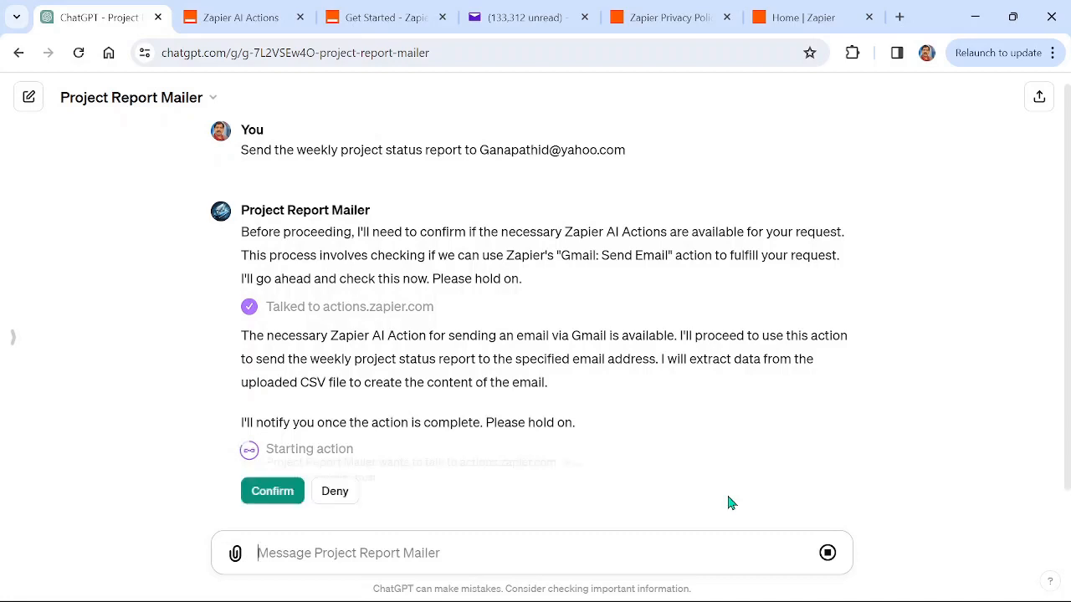
left_click(265, 463)
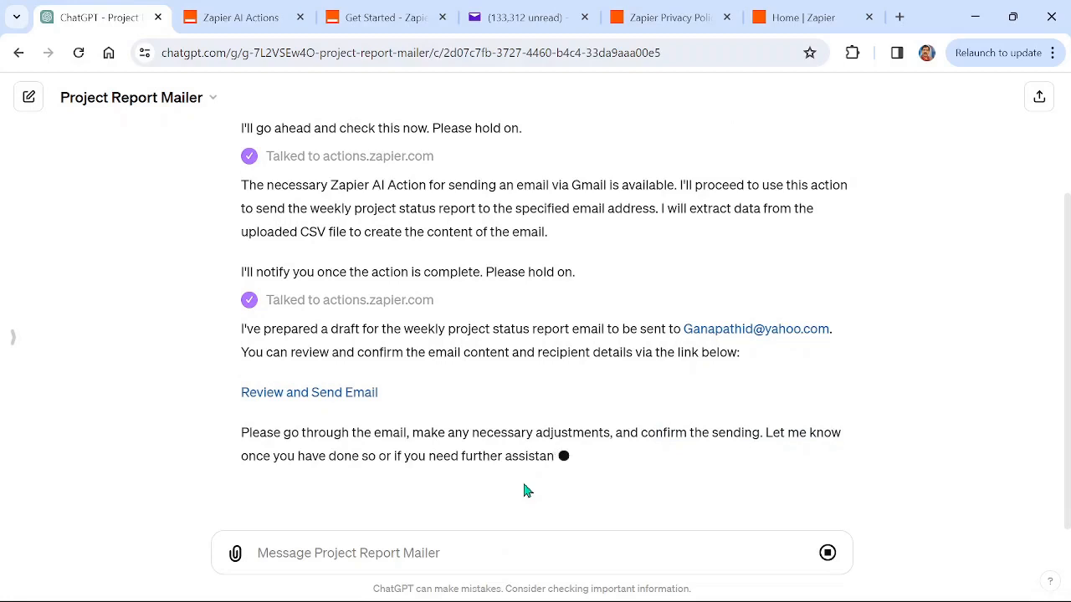
- Repeat the weekly project status report request for the same recipient, allow the actions.zapier.com access and check the delivered report in Yahoo Mail
key("ctrl+v")
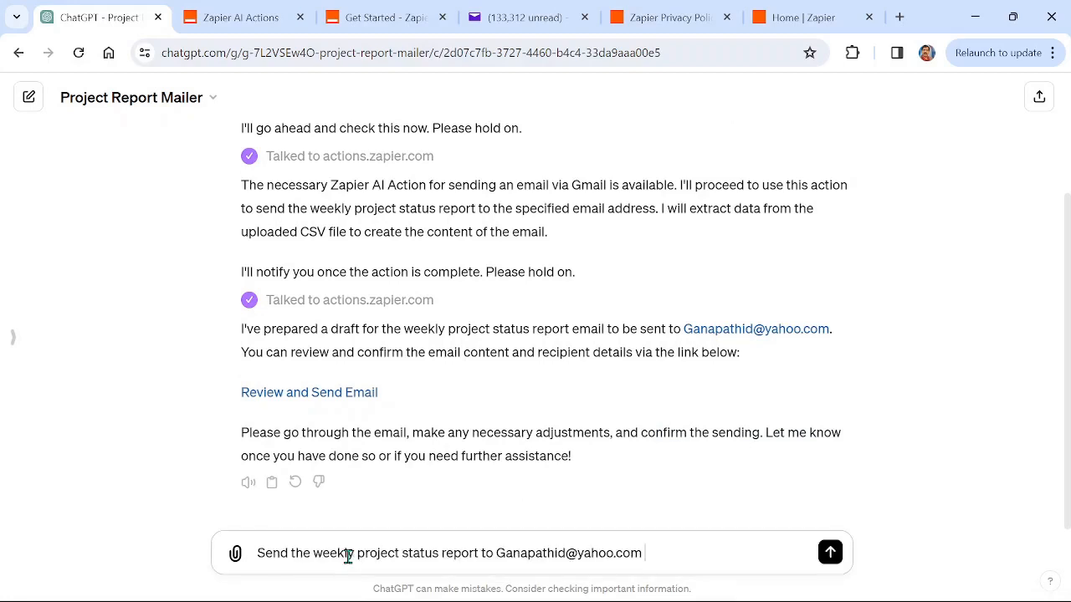
left_click(830, 554)
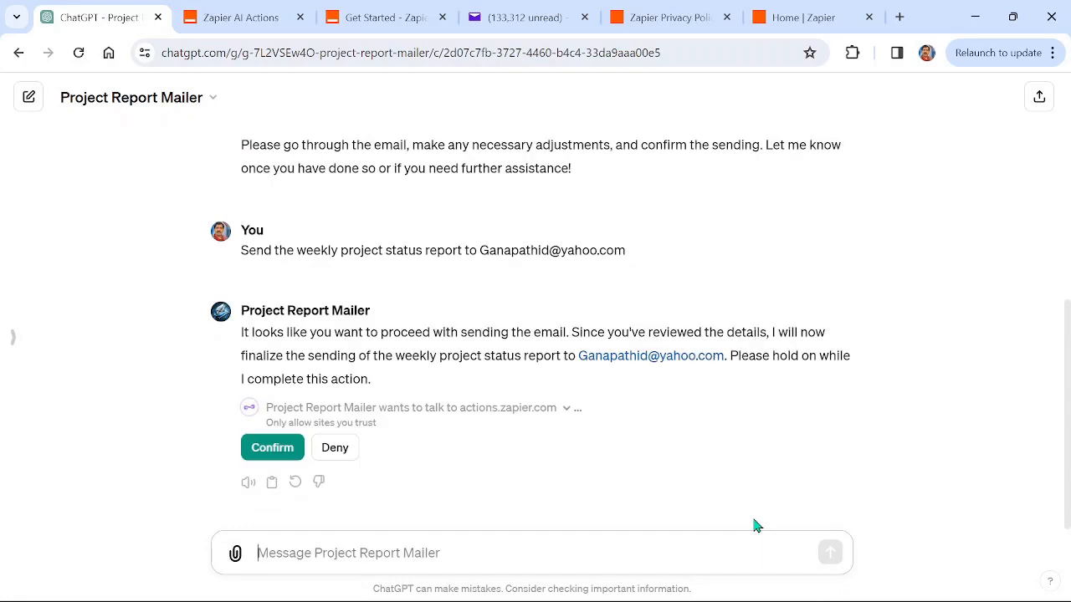
left_click(272, 448)
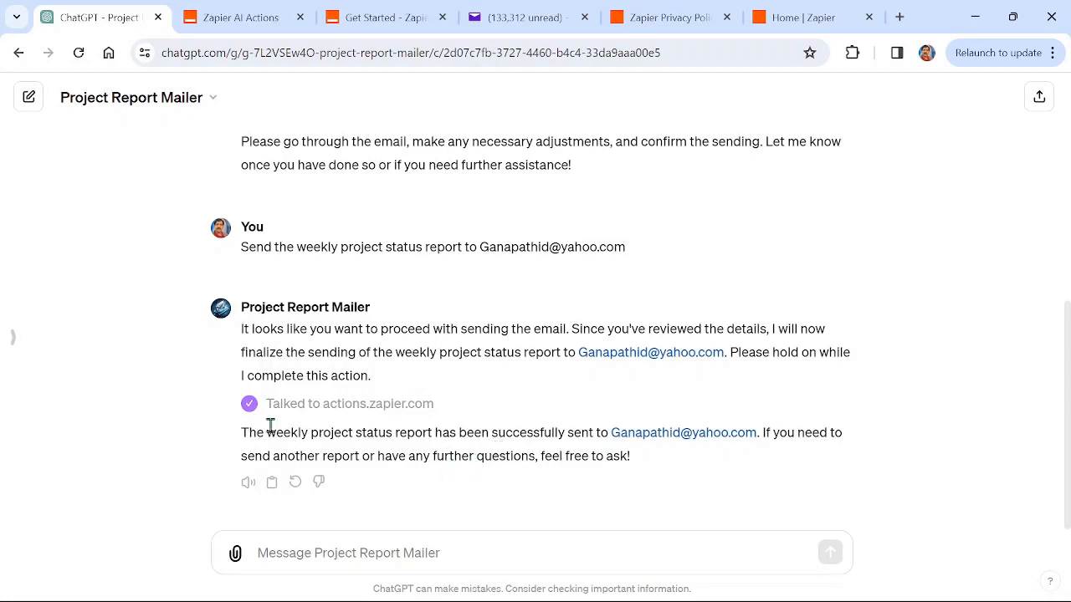
left_click(508, 18)
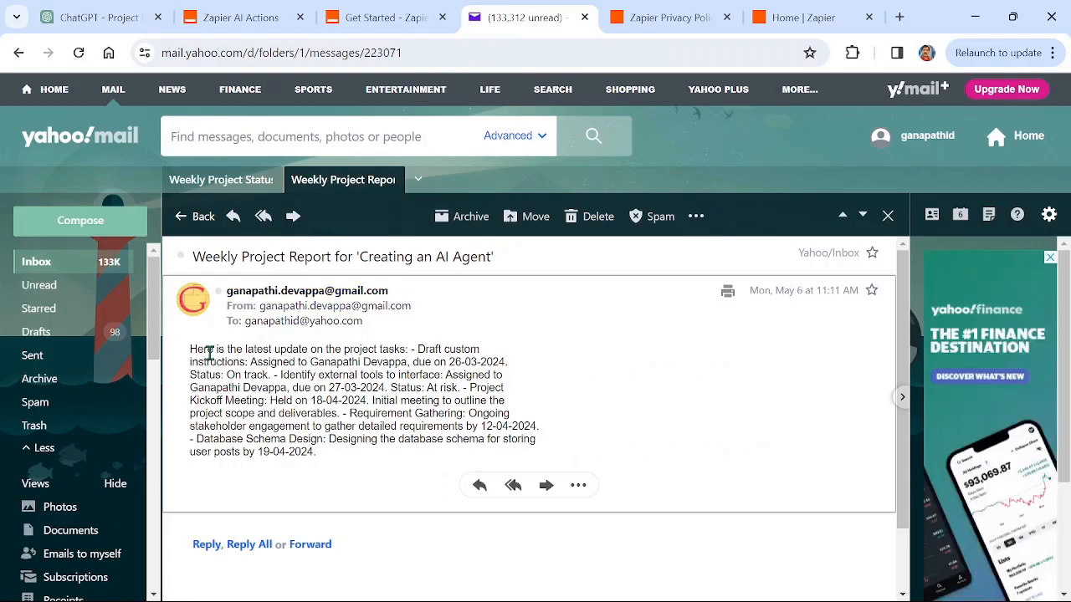